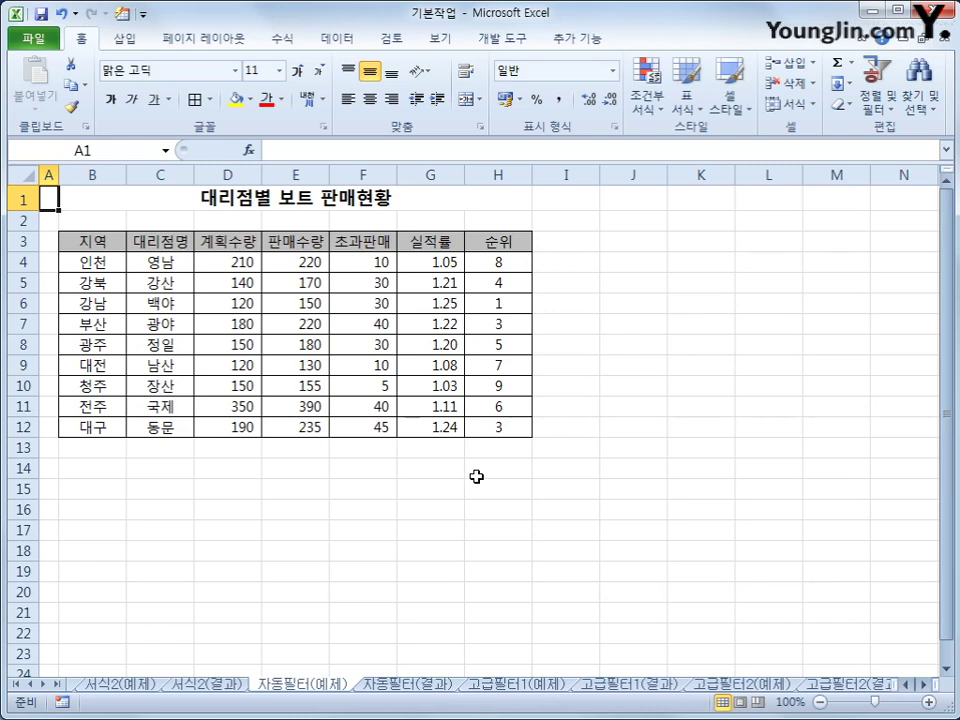
- Turn on AutoFilter for the branch boat sales table on the 자동필터(예제) sheet
click(530, 688)
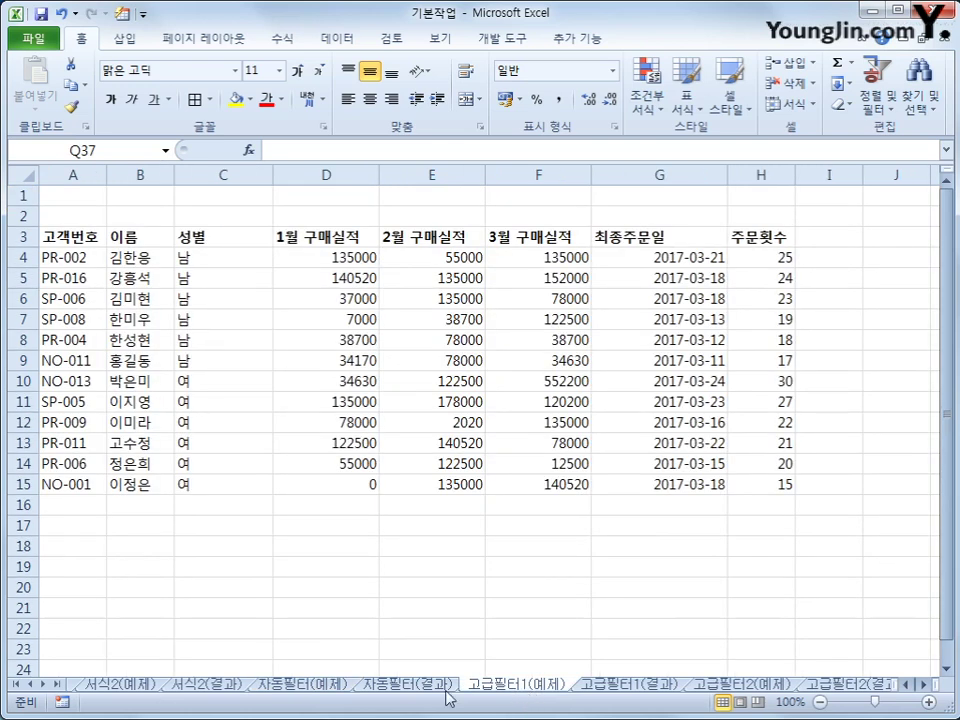
click(308, 686)
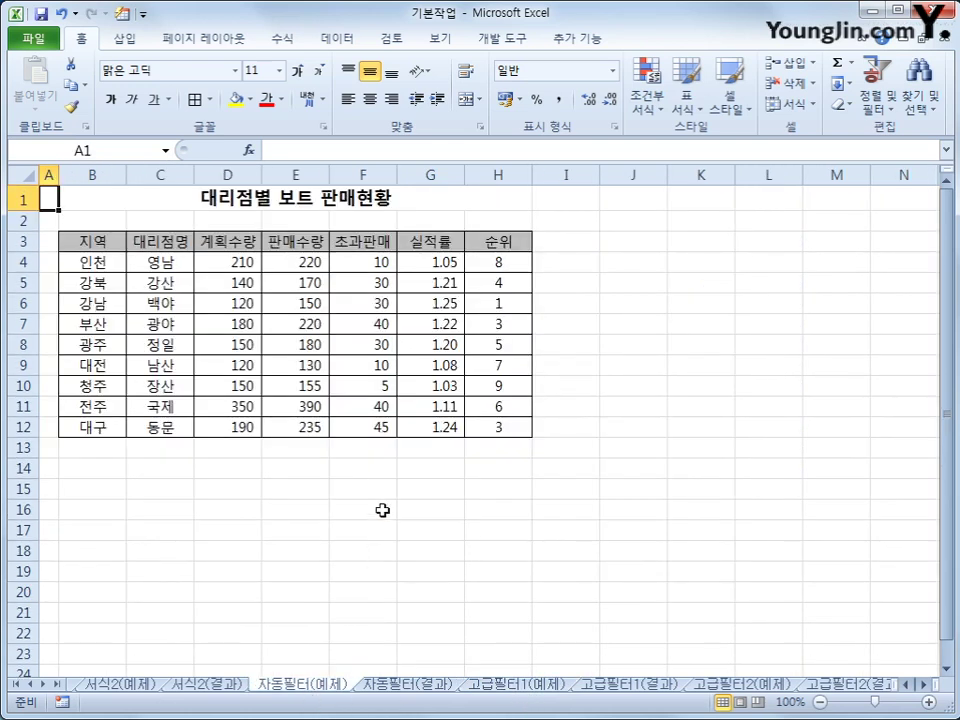
click(291, 242)
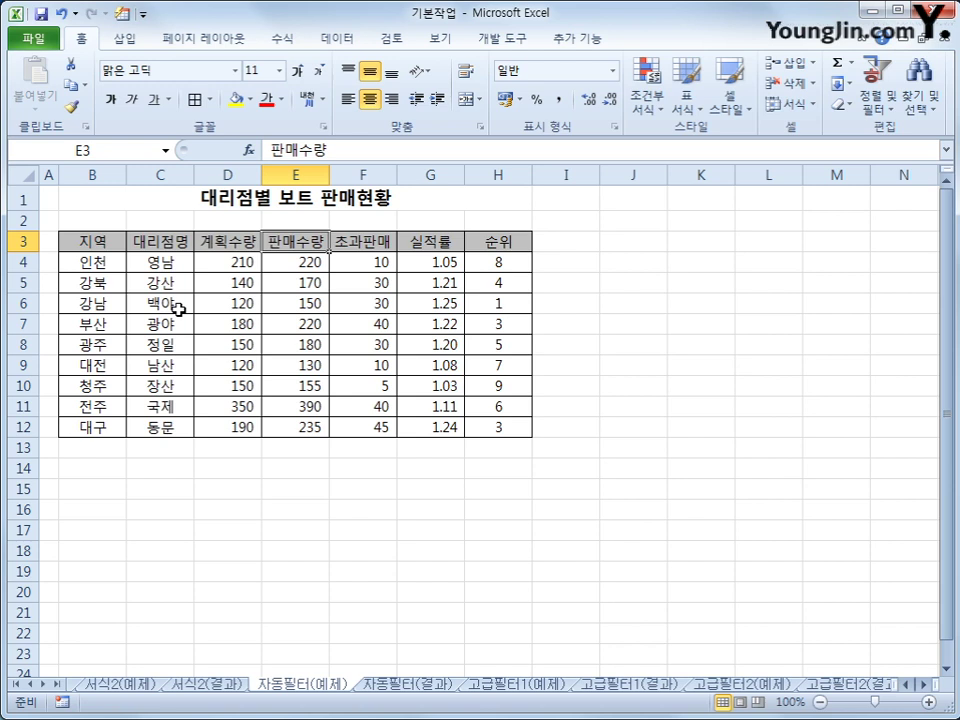
click(343, 38)
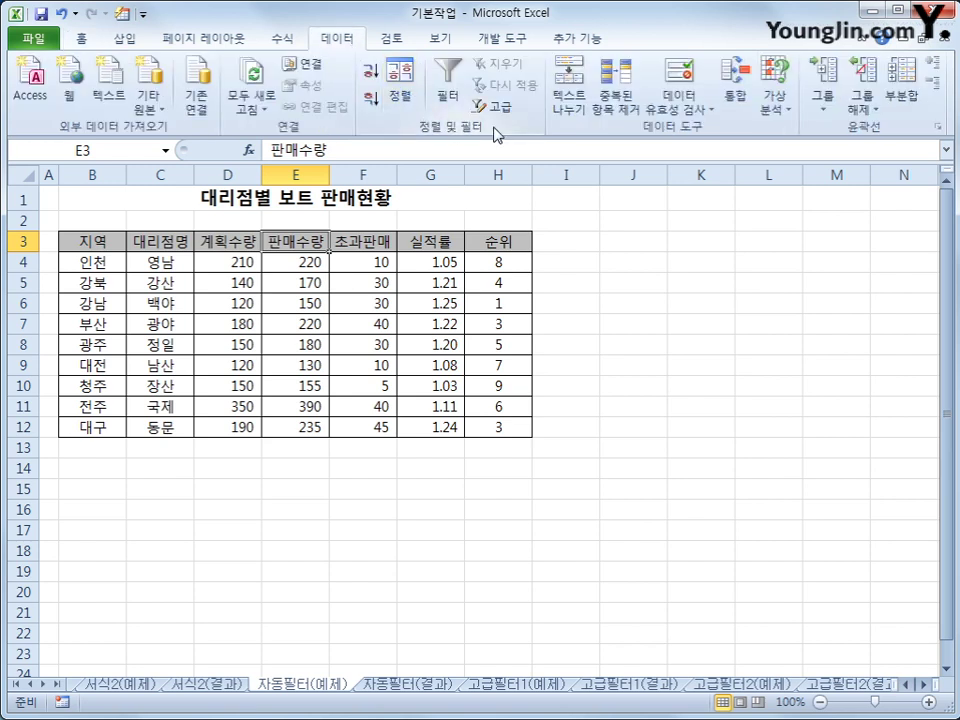
click(452, 104)
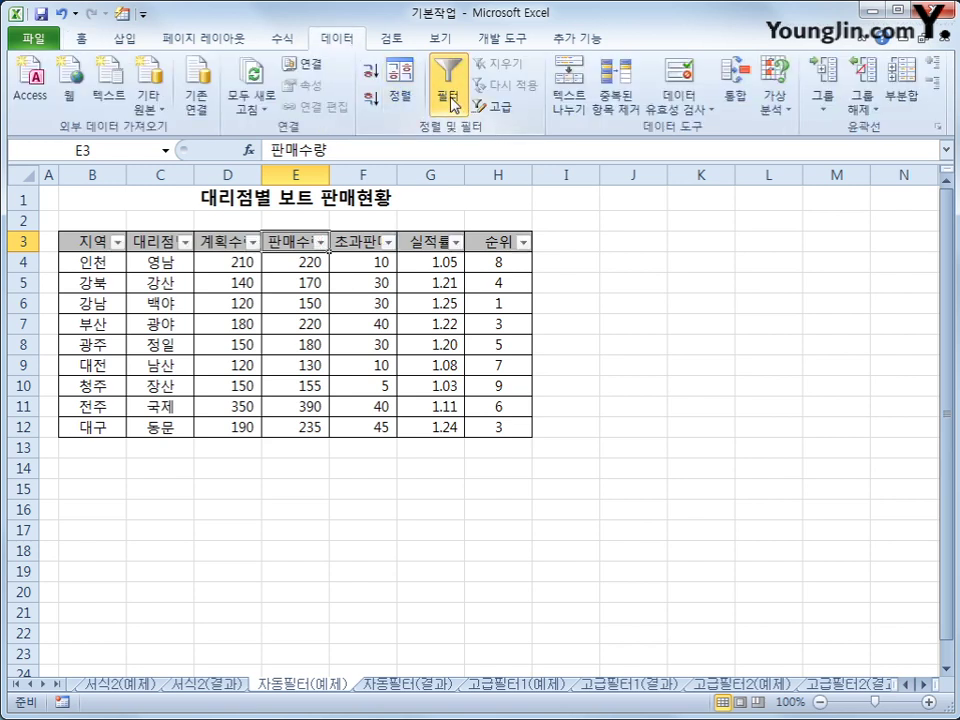
- Filter the 판매수량 column to show only values greater than or equal to 200
drag(72, 243, 465, 244)
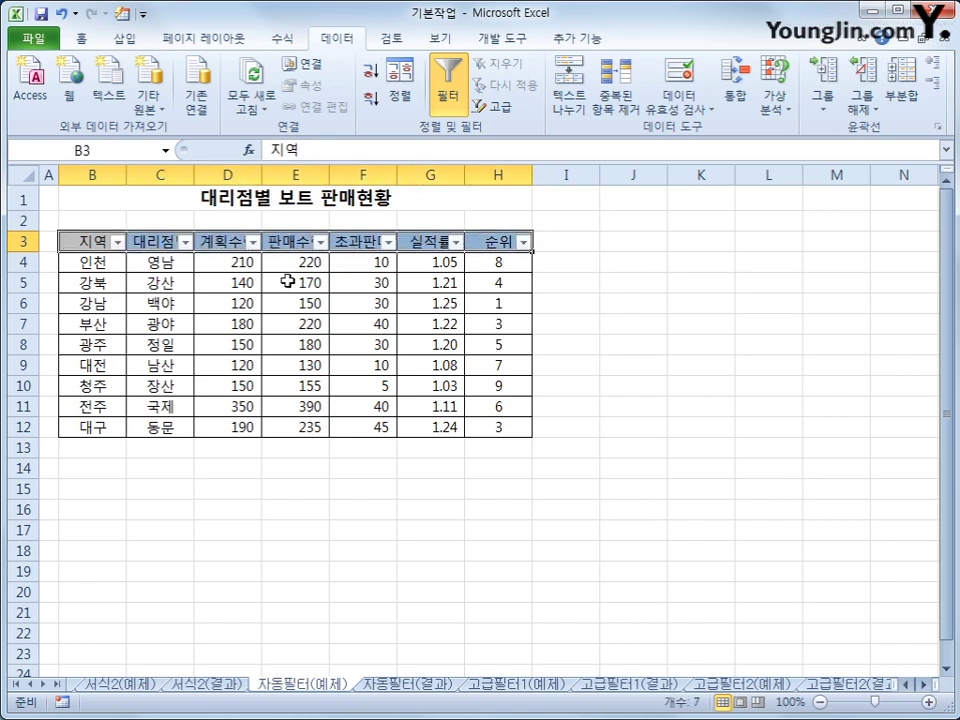
click(284, 241)
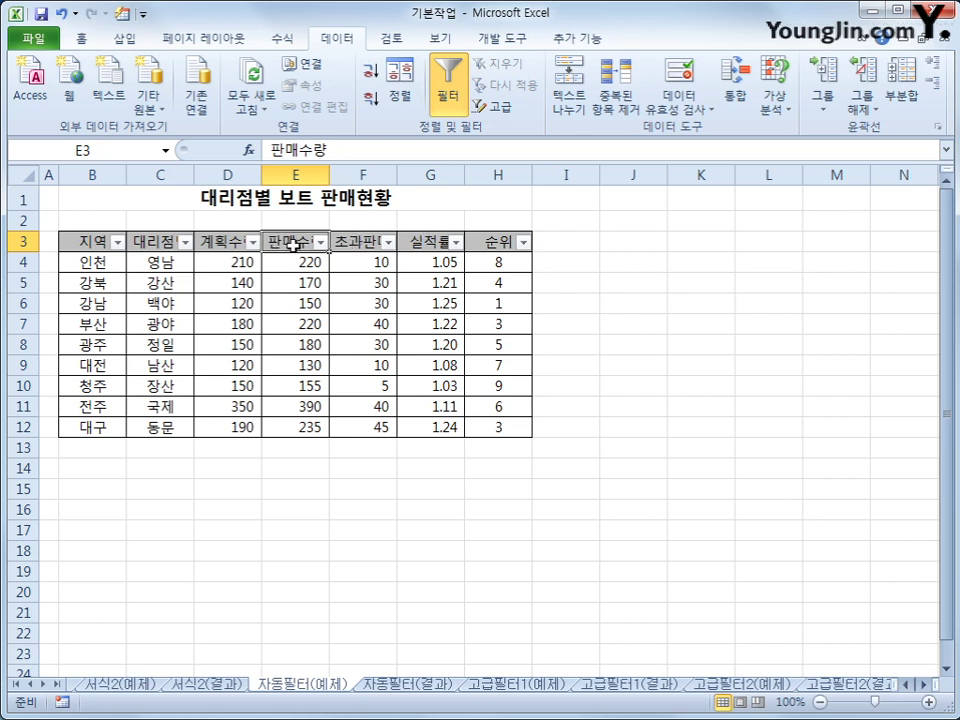
click(320, 243)
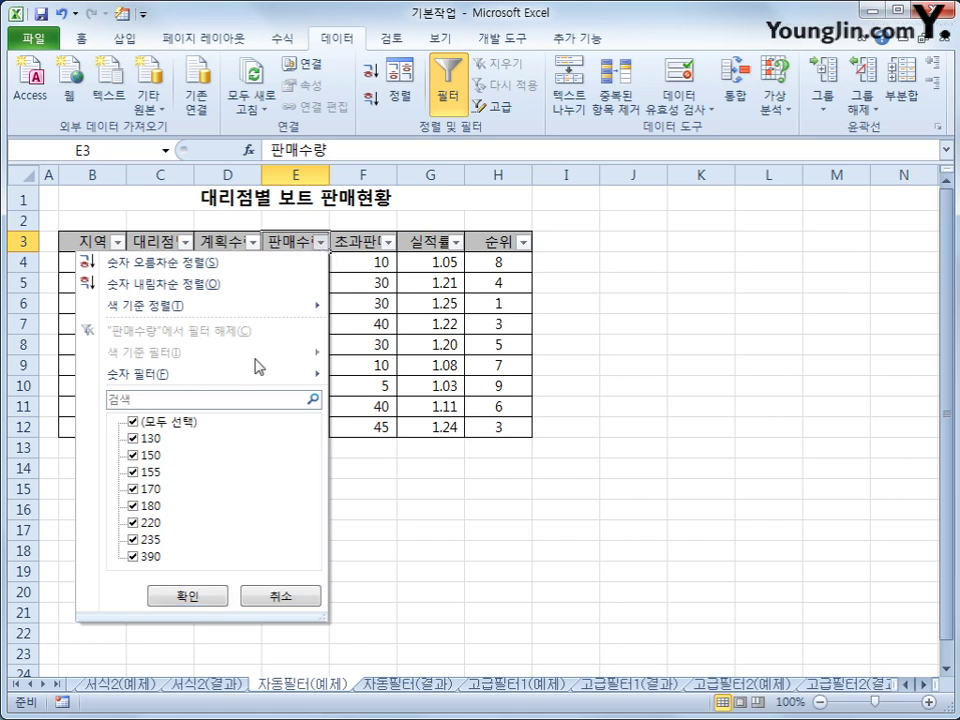
mouse_move(250, 385)
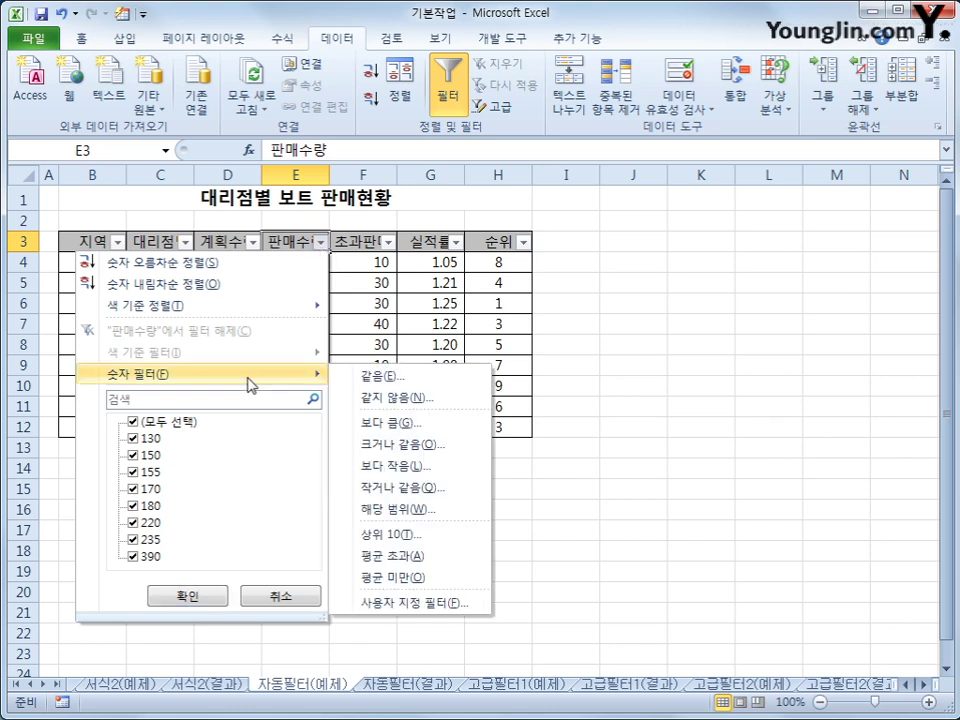
click(383, 445)
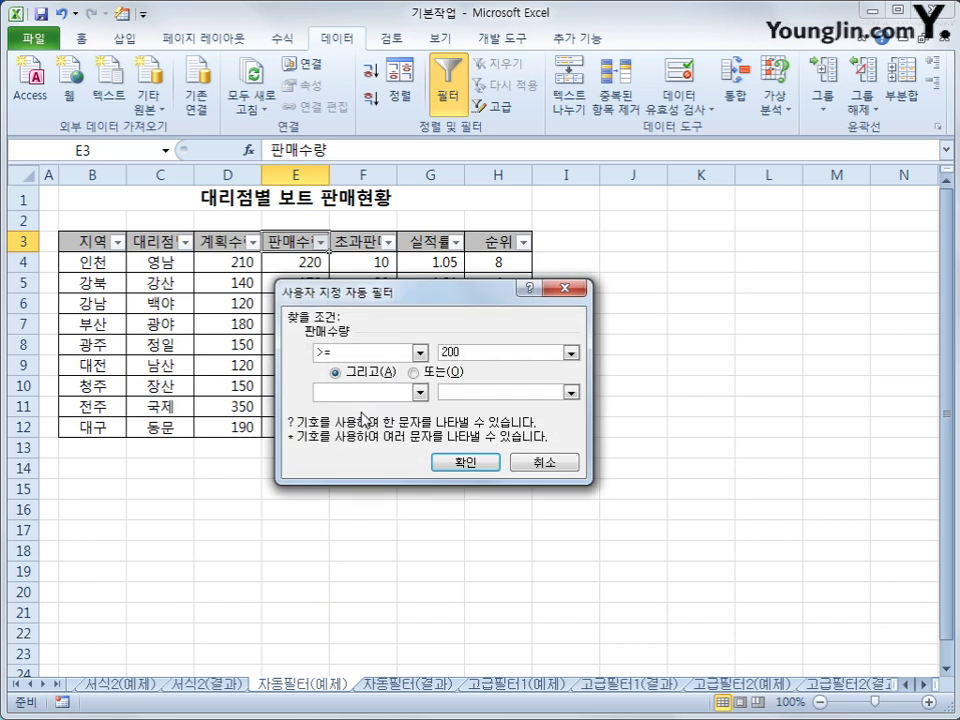
text(200)
click(465, 462)
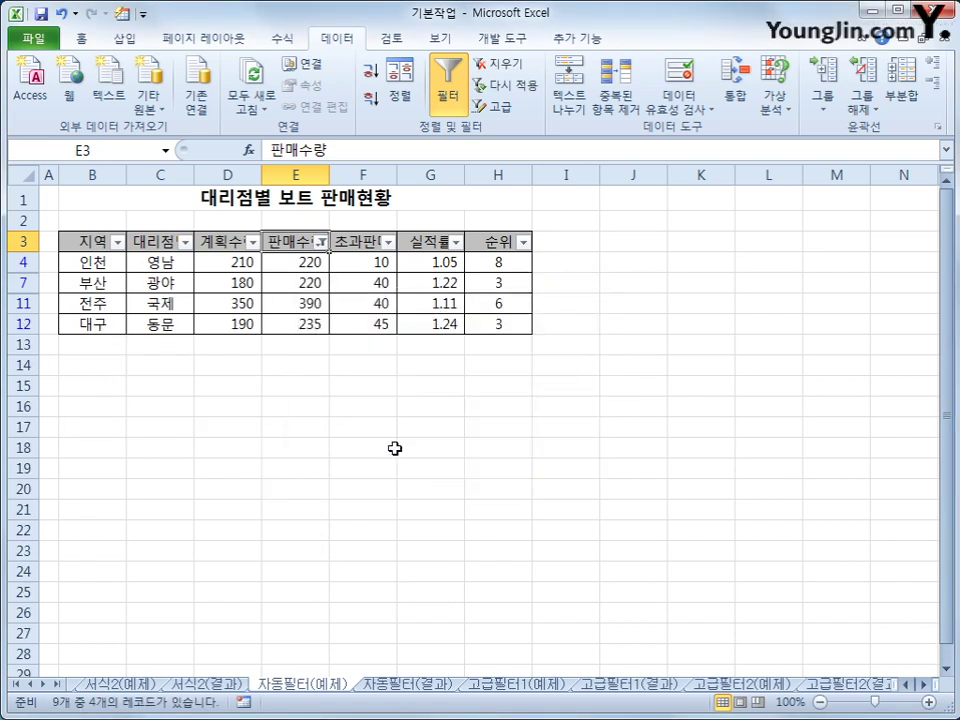
- Check the filtered 판매수량 values and row numbers, and remove AutoFilter from the sales table
drag(312, 266, 313, 321)
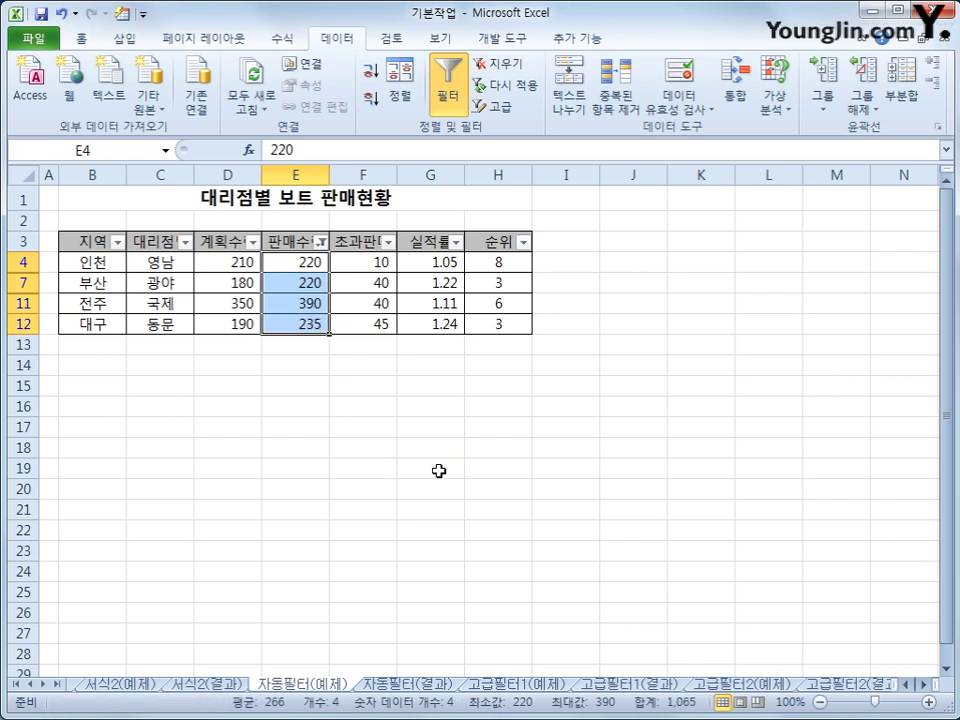
click(615, 443)
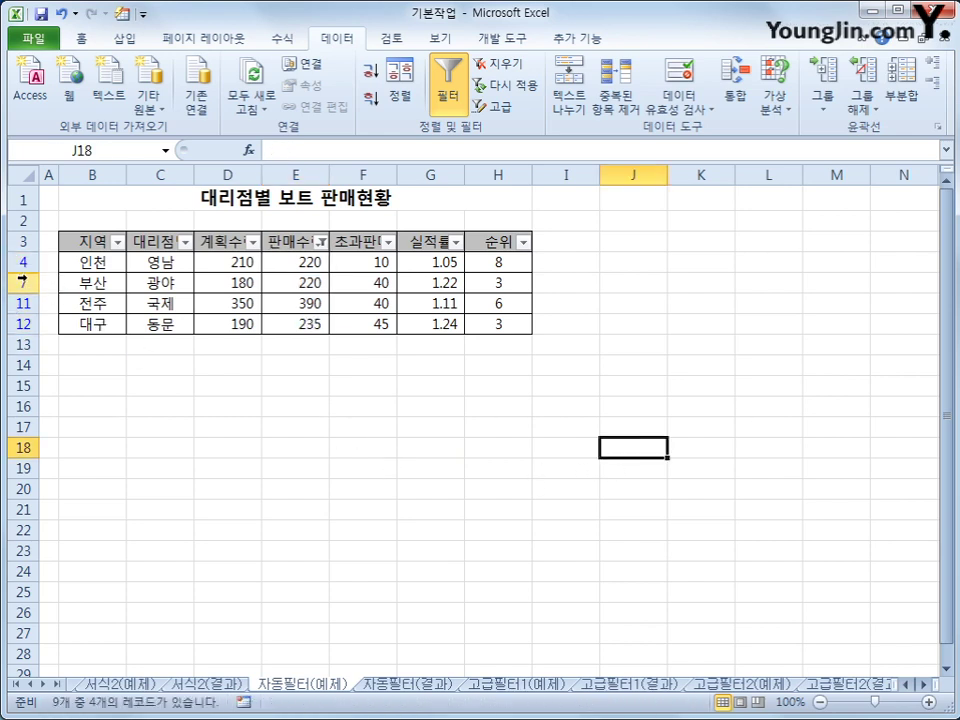
click(113, 428)
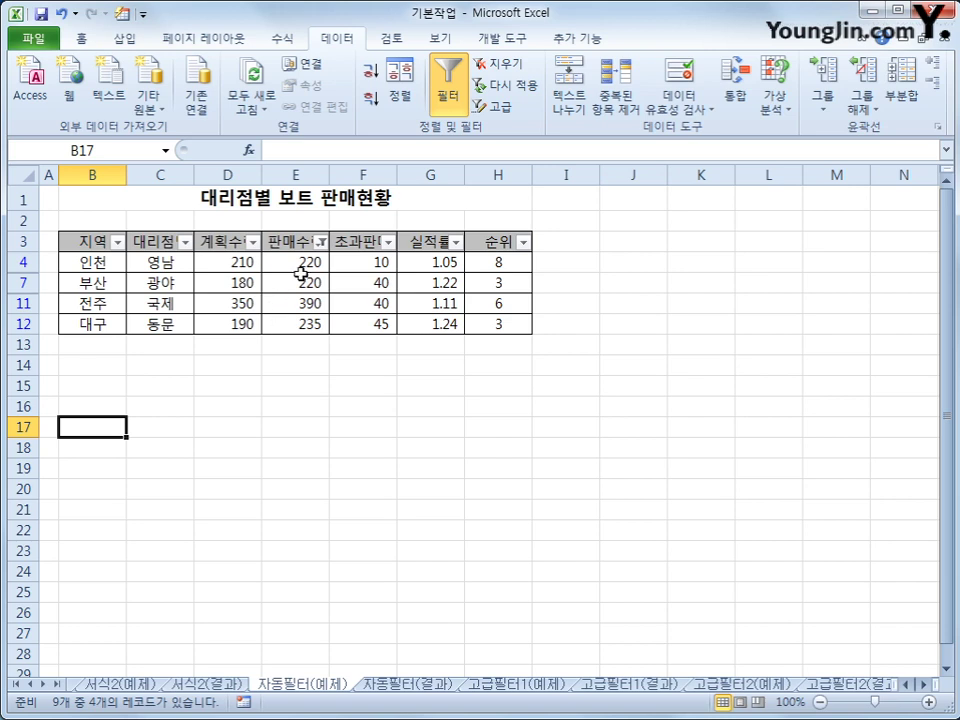
click(301, 264)
click(449, 98)
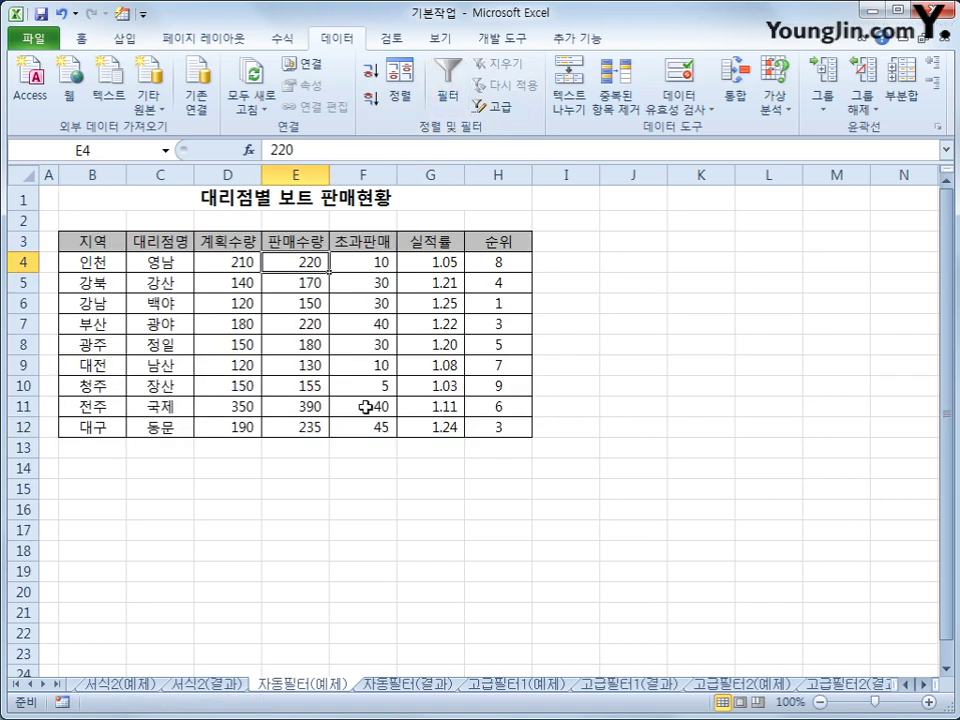
- Turn AutoFilter on again and filter 판매수량 with the condition greater than or equal to 200
click(447, 90)
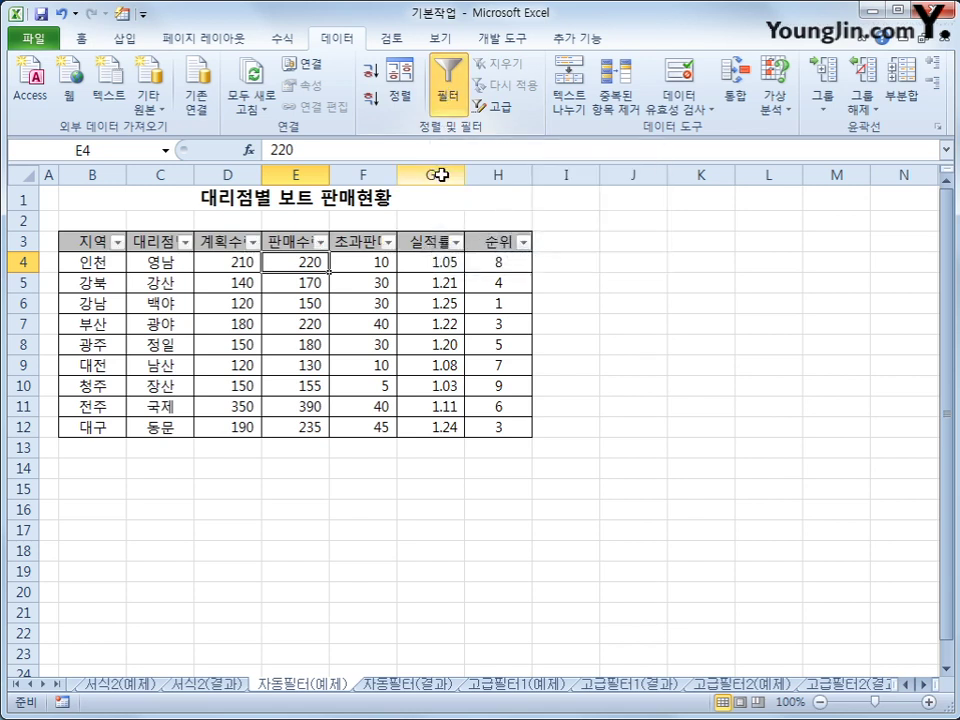
click(319, 242)
mouse_move(168, 385)
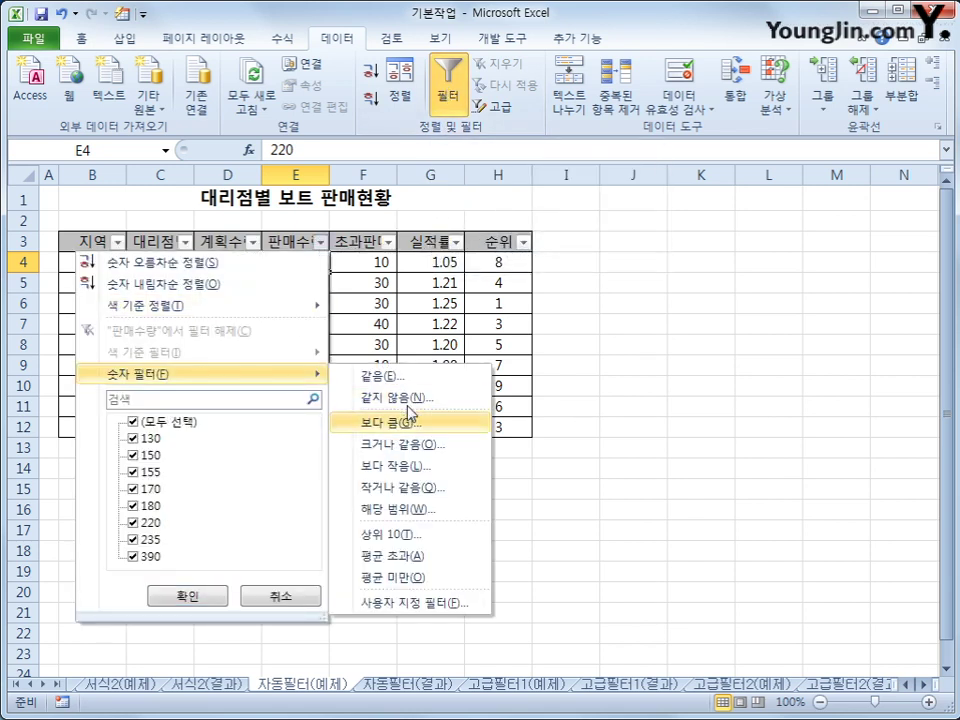
click(427, 441)
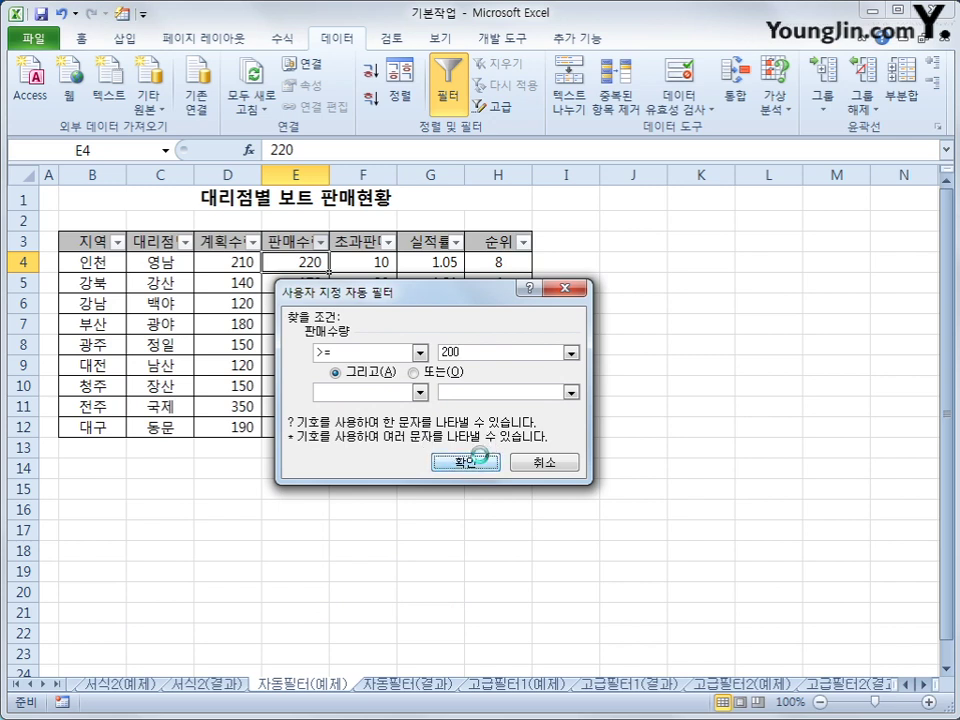
click(462, 462)
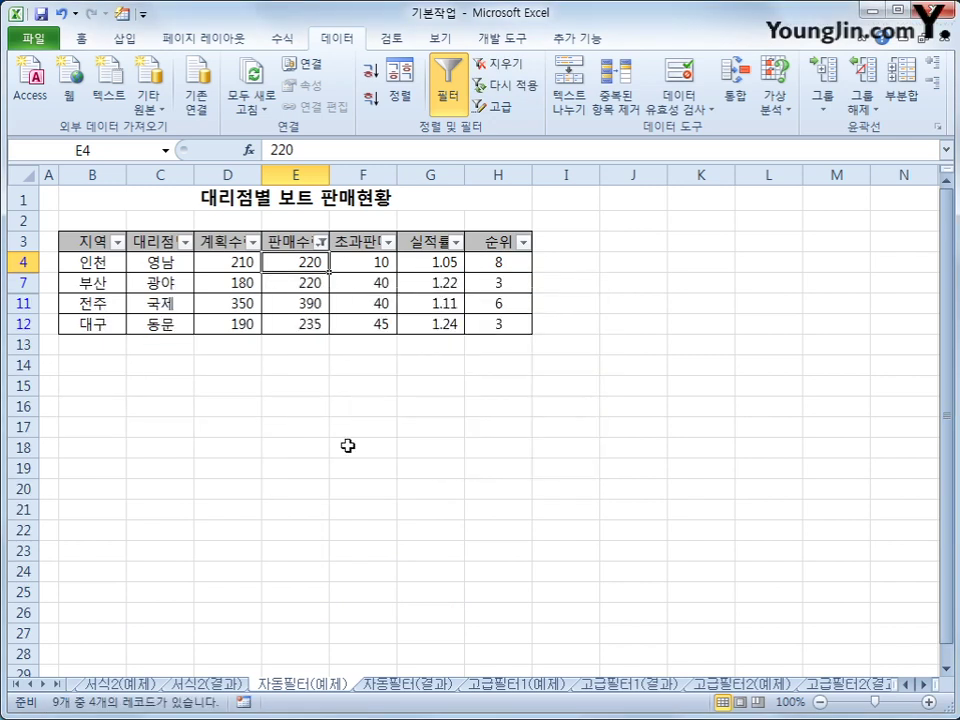
- Compare the filtered example table with the one on the 자동필터(결과) sheet
click(410, 685)
click(287, 688)
click(378, 686)
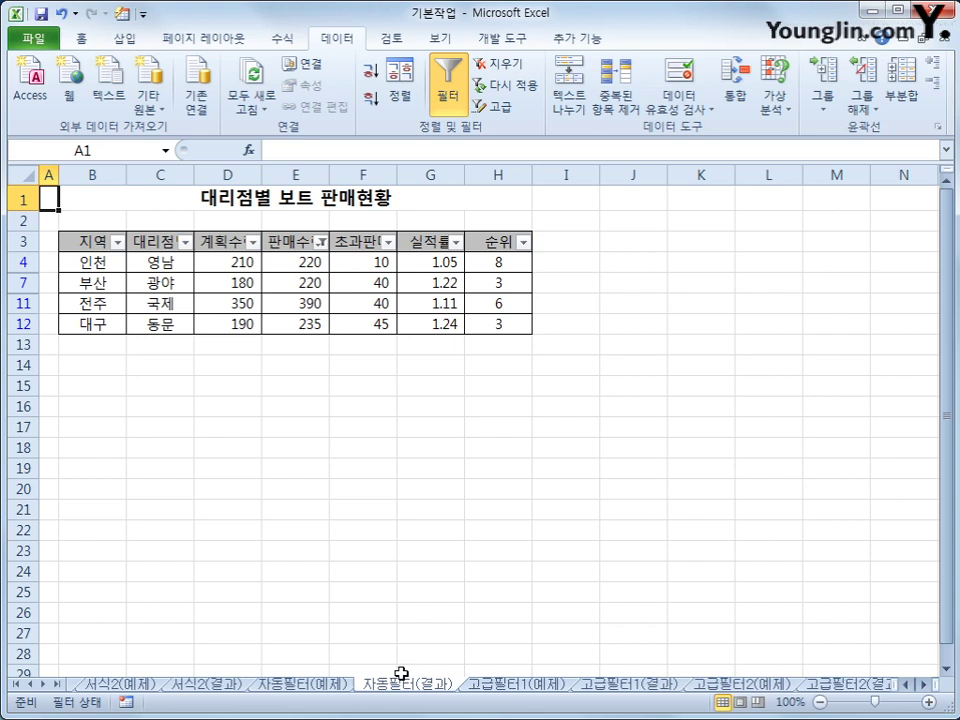
- On the 고급필터1(예제) sheet, copy the 성별 header and its 남 value from C3:C4 to A18 as filter criteria
click(519, 686)
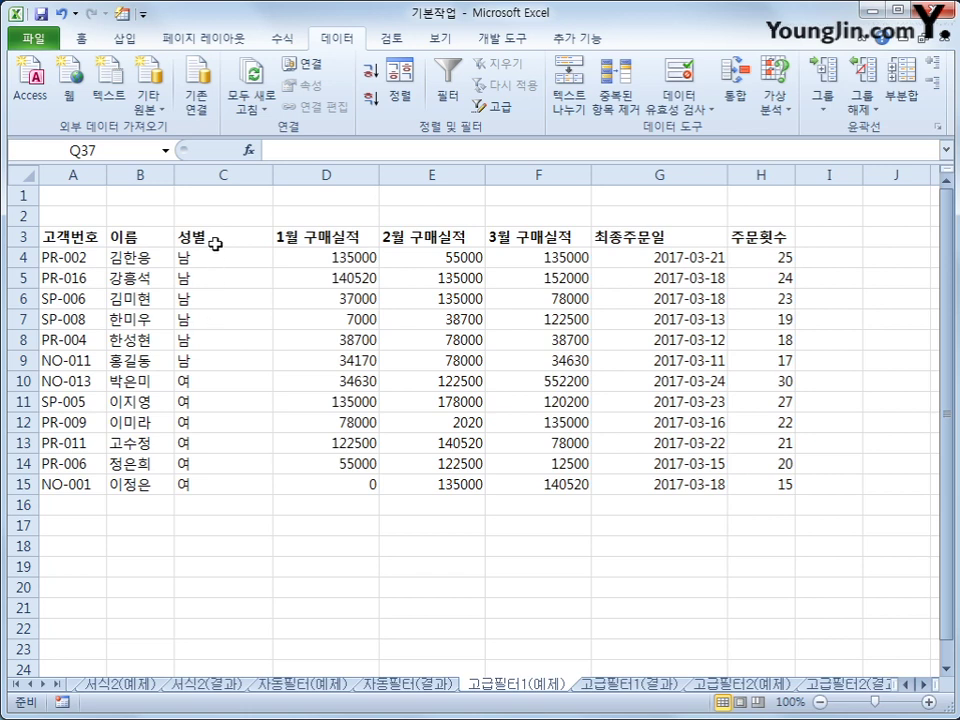
drag(216, 242, 215, 260)
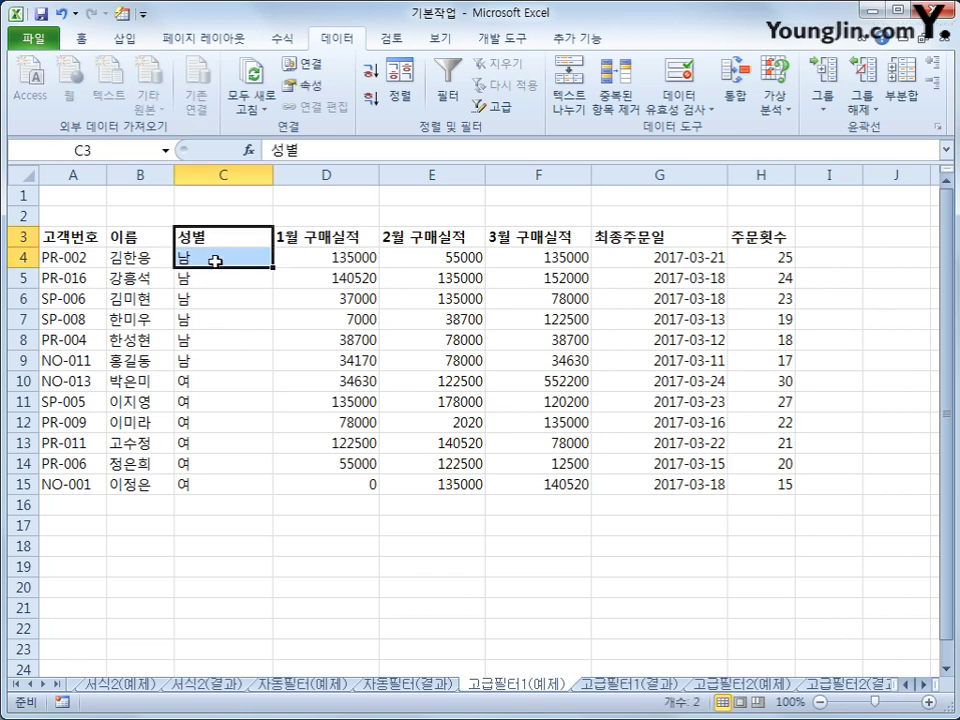
key(ctrl+c)
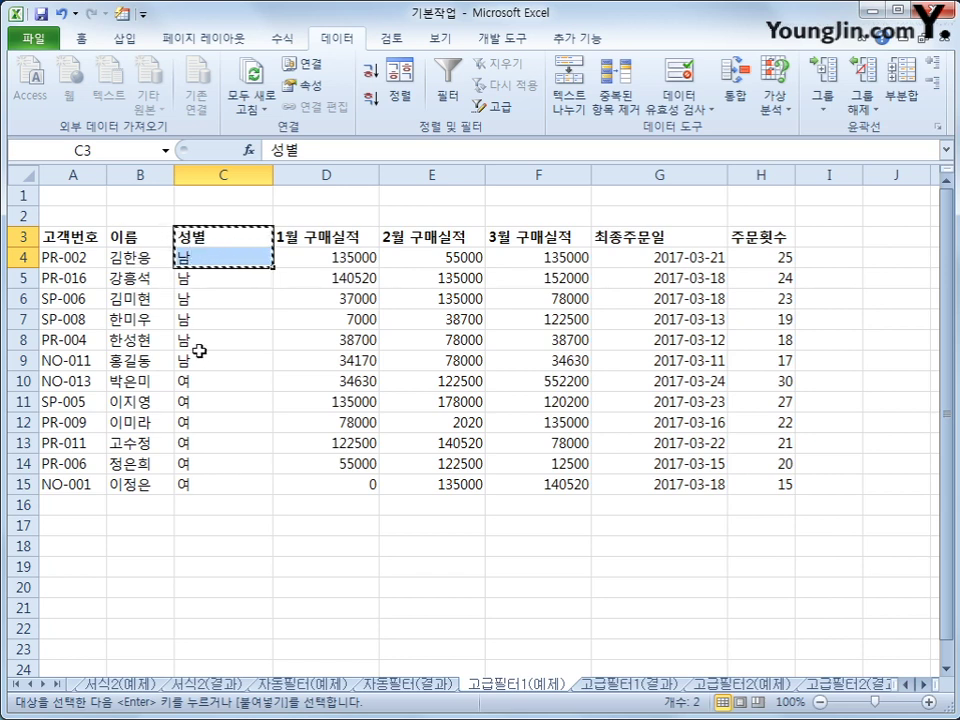
click(90, 549)
key(ctrl+v)
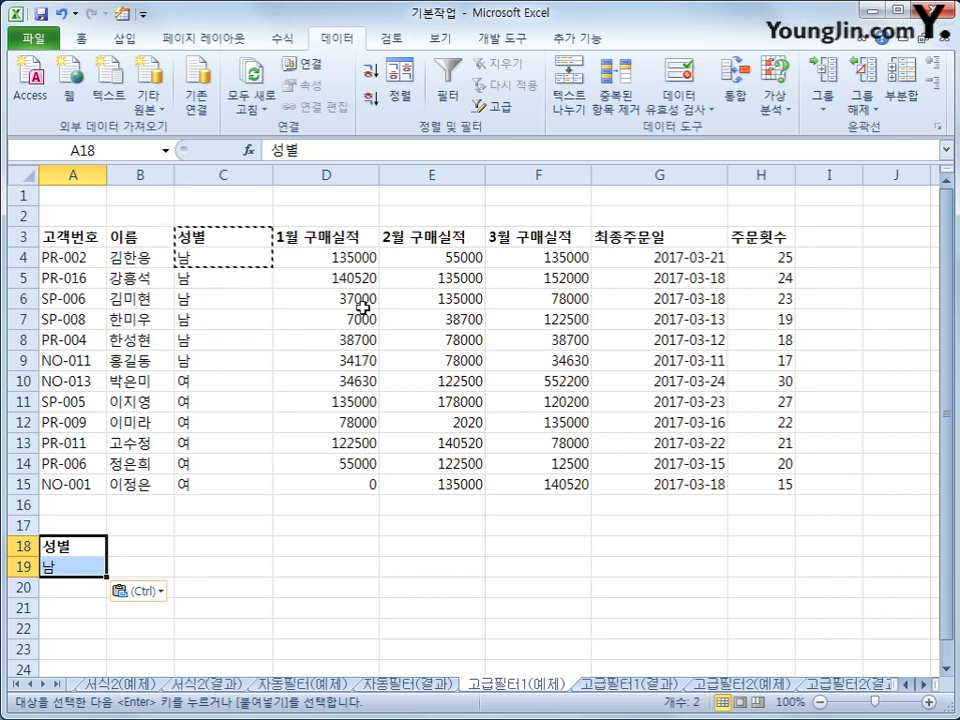
- Copy the 주문횟수 header from H3 to B18 and enter the condition >=20 in B19
click(752, 237)
key(ctrl+c)
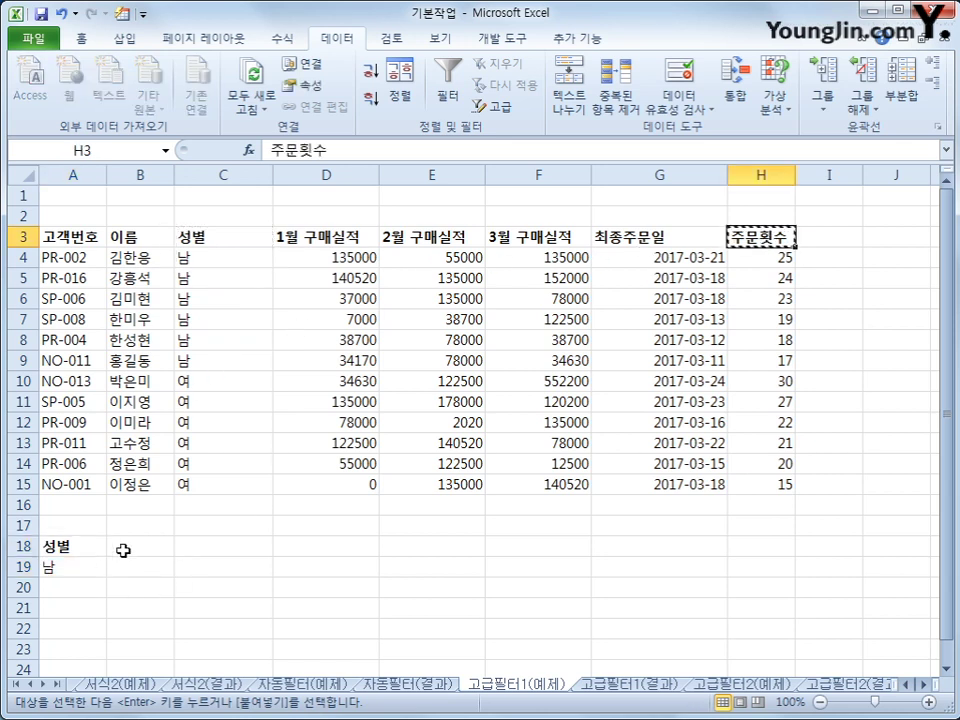
click(126, 548)
key(ctrl+v)
click(129, 567)
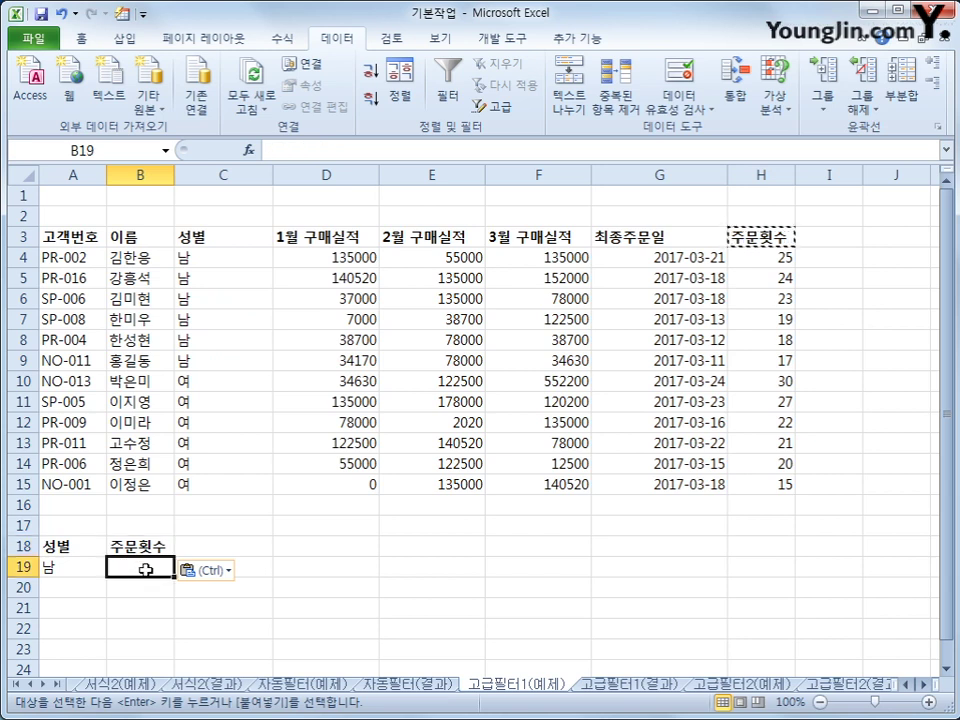
text(>=20)
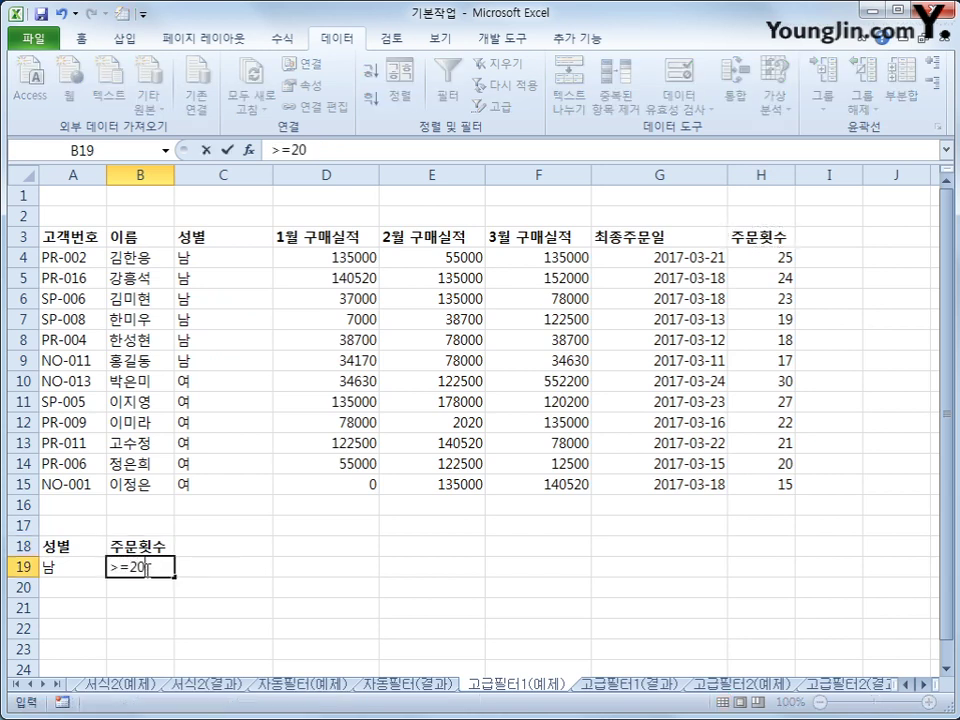
key(Return)
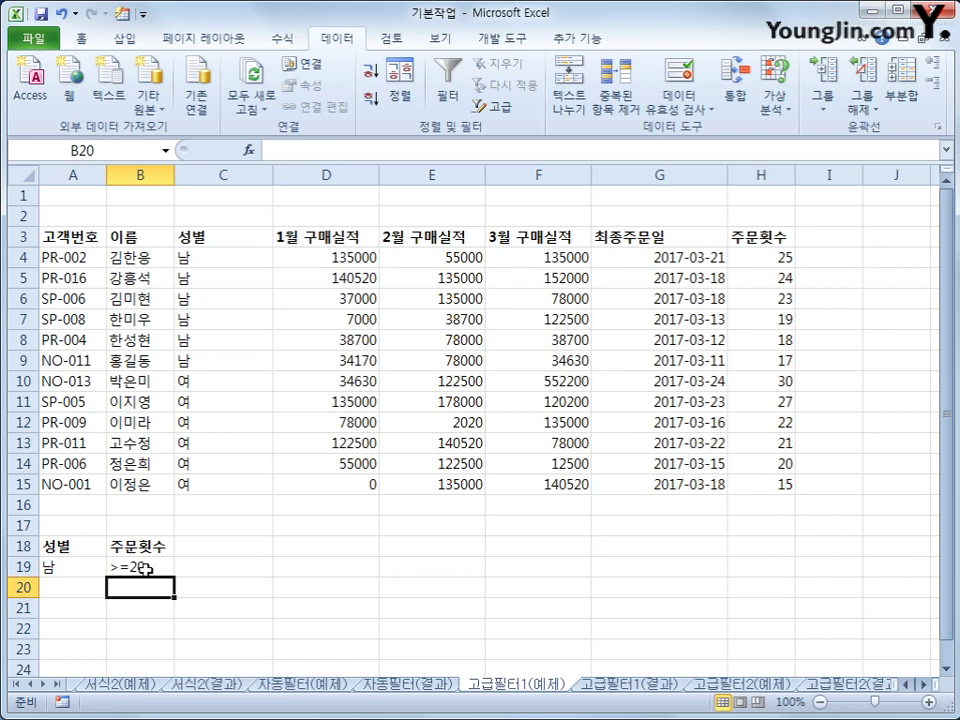
- Move the >=20 condition from B19 down one row to B20
click(260, 576)
scroll(260, 576, down, 1)
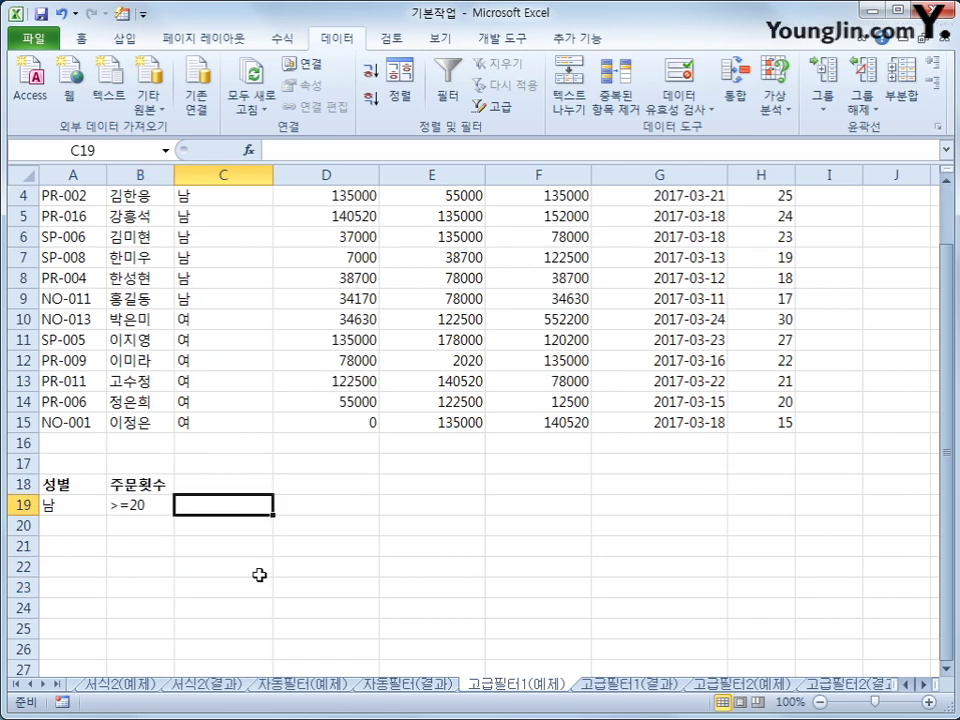
click(156, 508)
drag(154, 515, 147, 528)
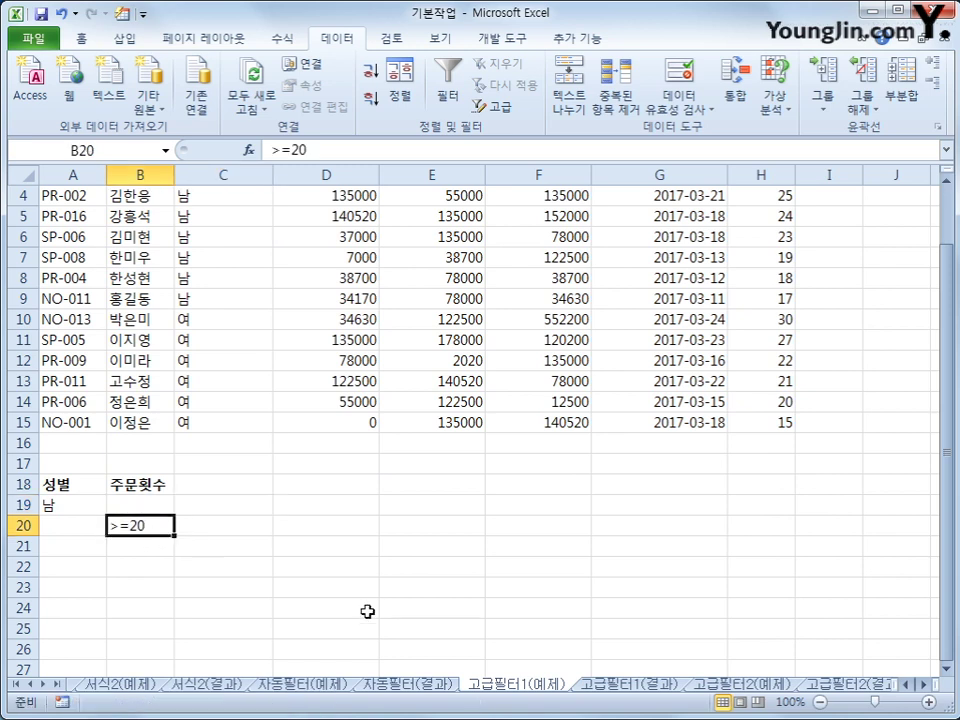
- Review the 성별 and 주문횟수 criteria on separate rows, and move the >=20 condition back to B19
scroll(367, 611, up, 1)
click(56, 548)
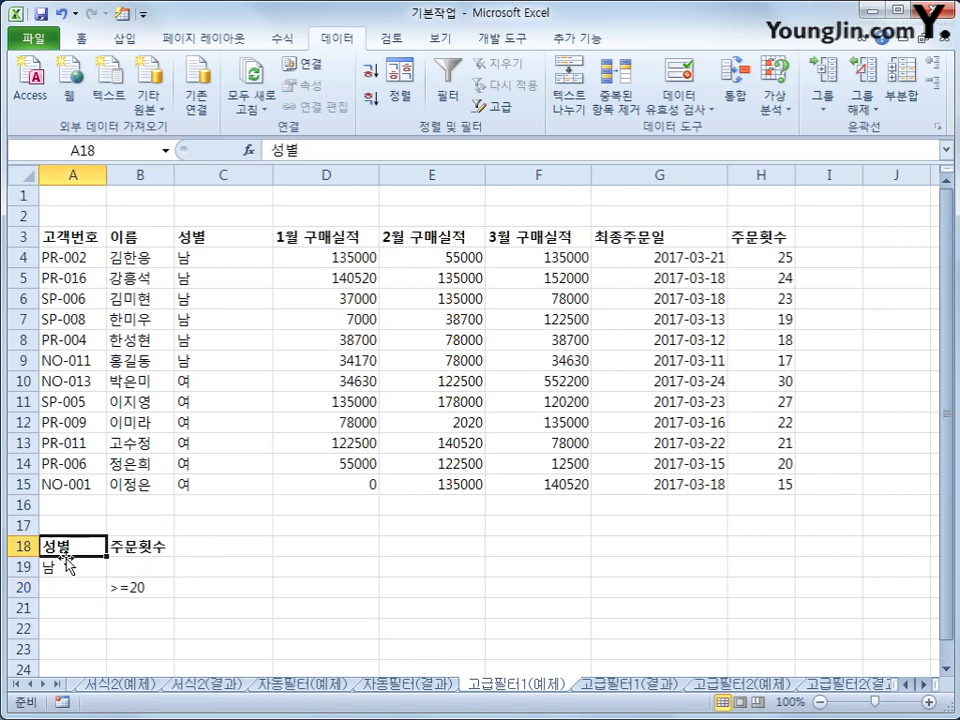
click(66, 566)
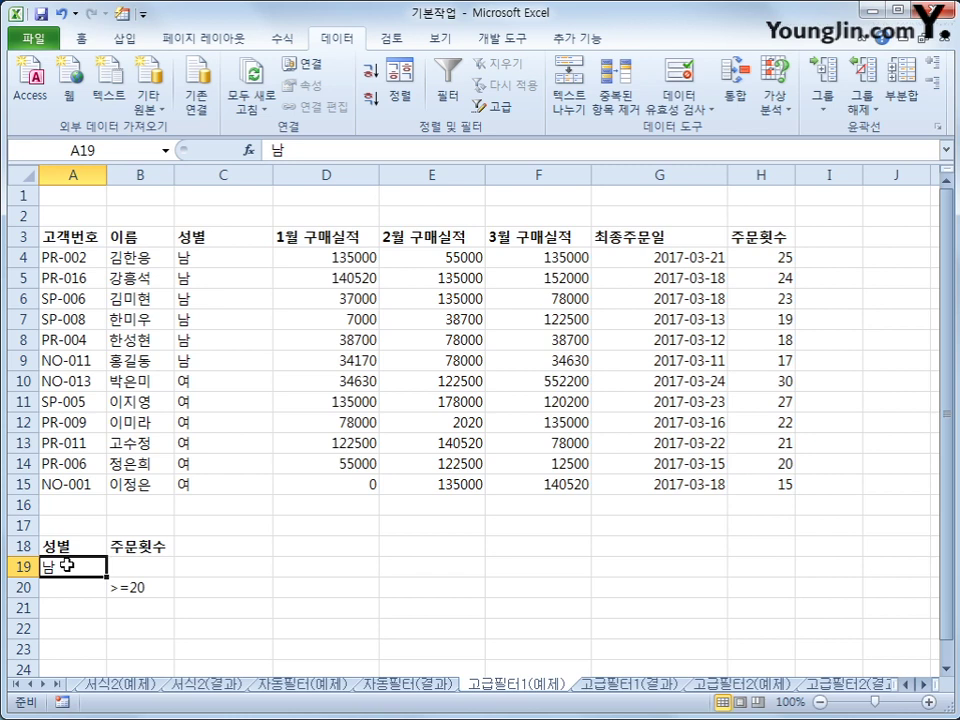
click(138, 588)
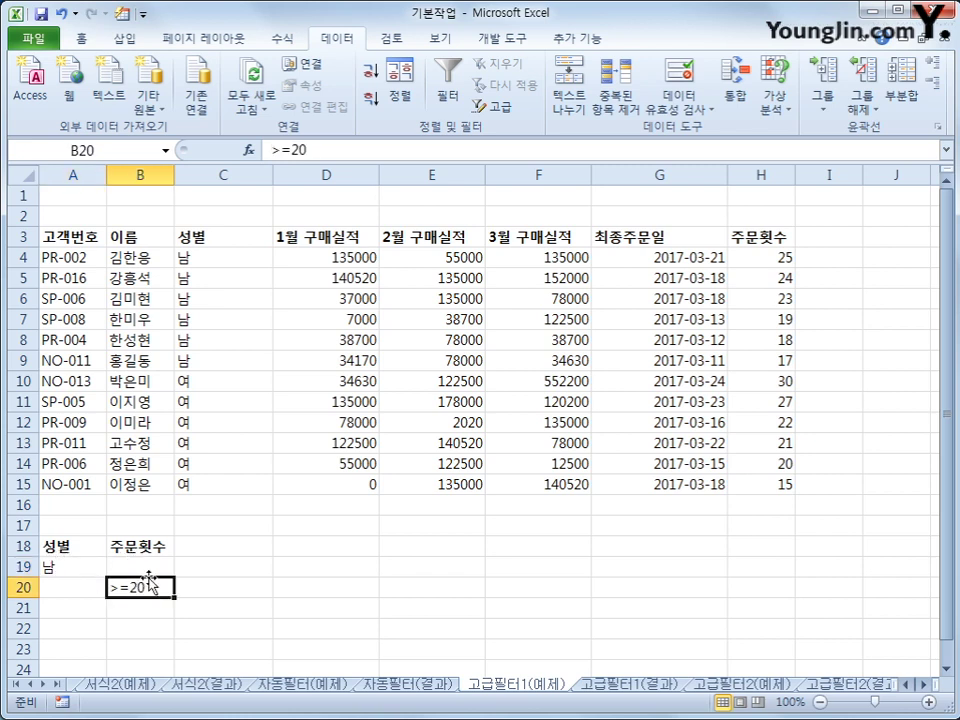
drag(146, 585, 165, 563)
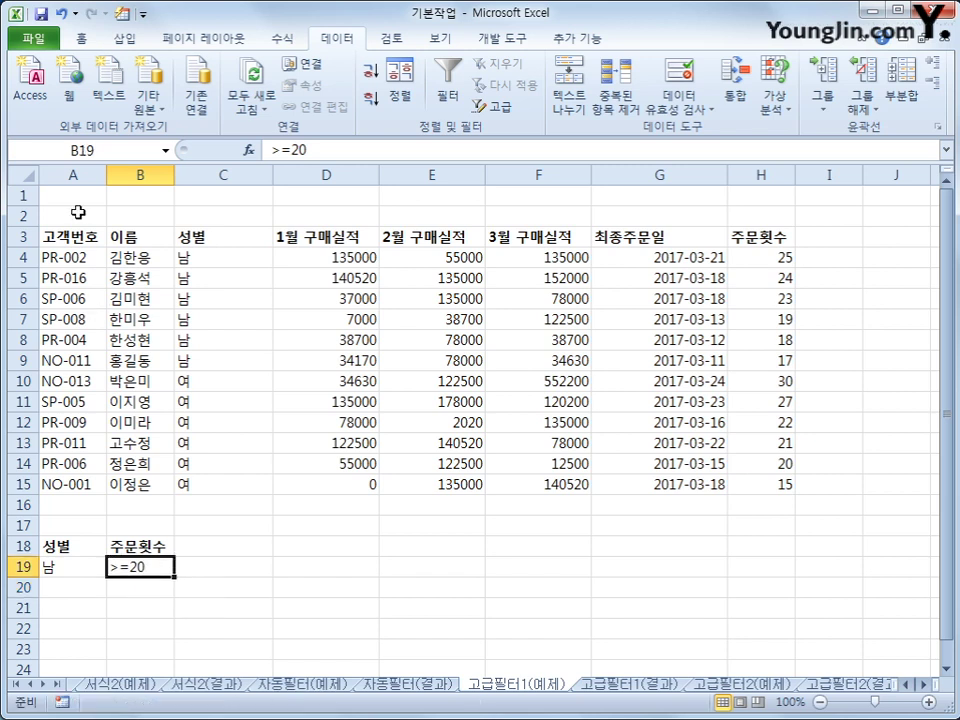
- Copy the 고객번호, 이름 and 1월, 2월, 3월 구매실적 headers from row 3 to A22 as output headings
click(86, 241)
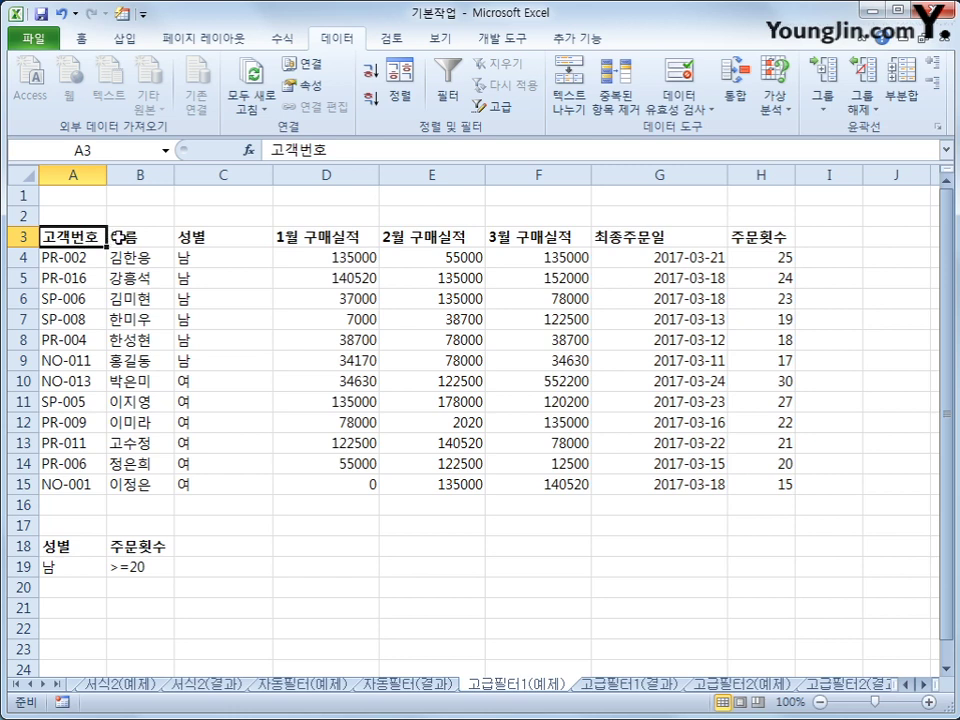
click(122, 238)
ctrl+click(288, 237)
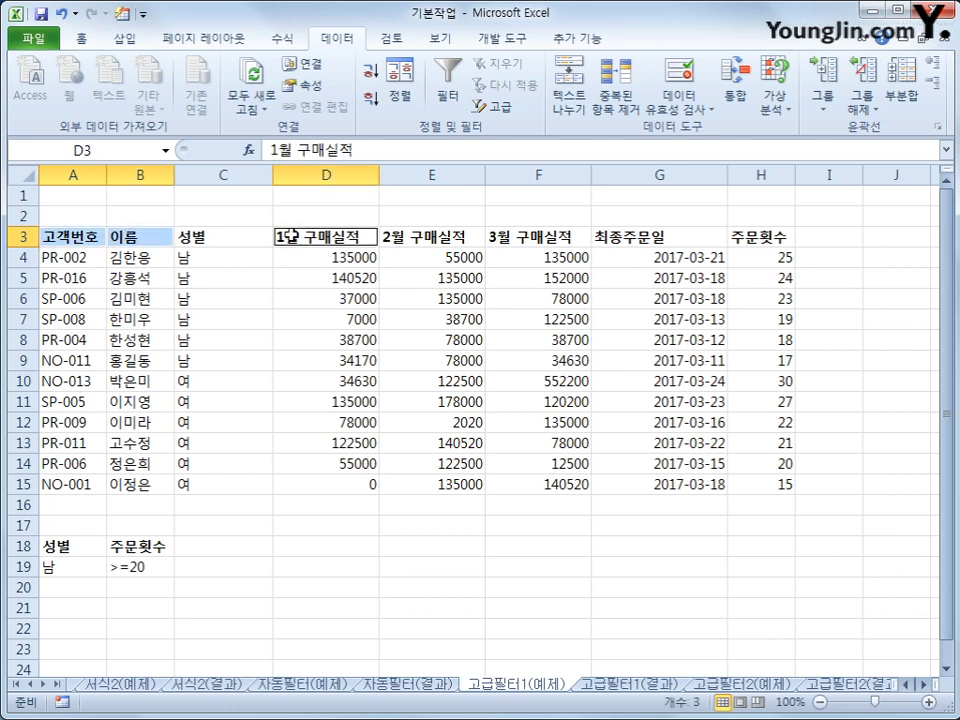
ctrl+click(395, 236)
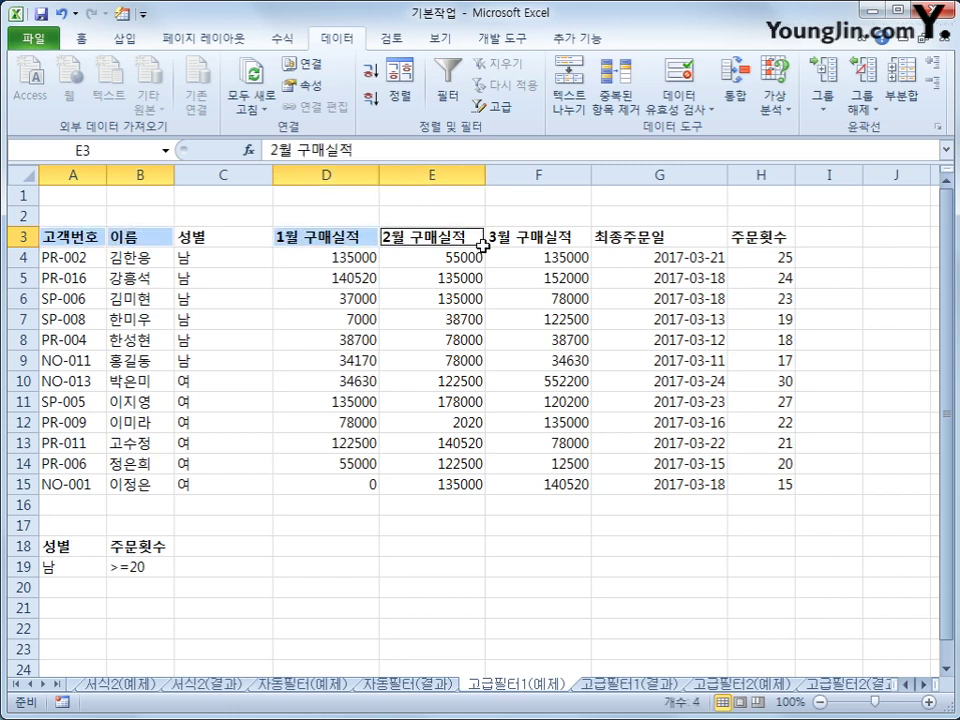
ctrl+click(546, 239)
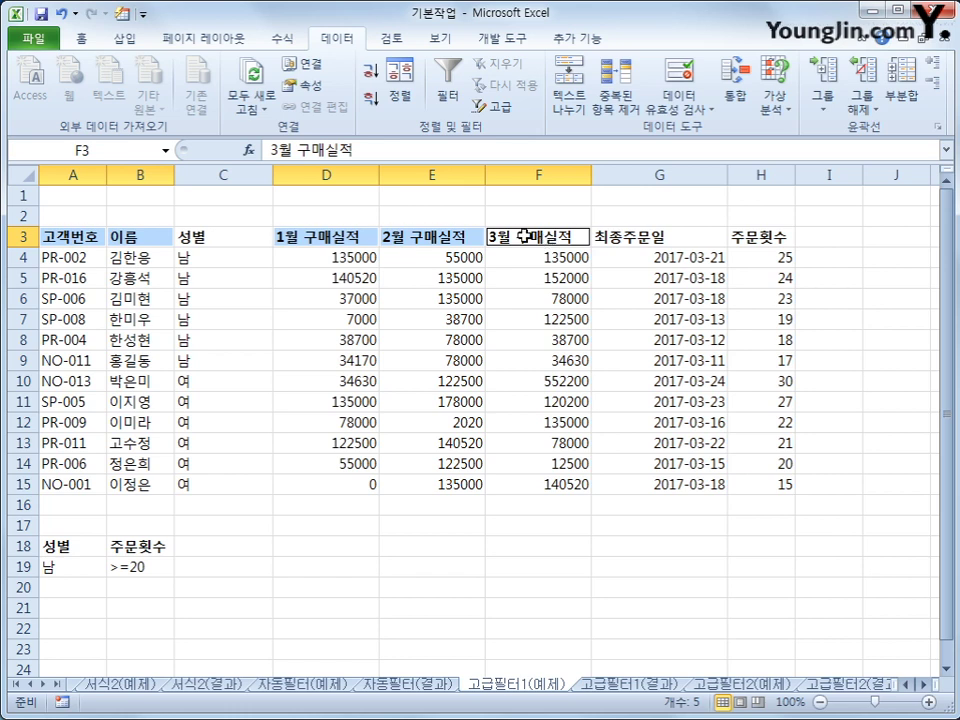
key(ctrl+c)
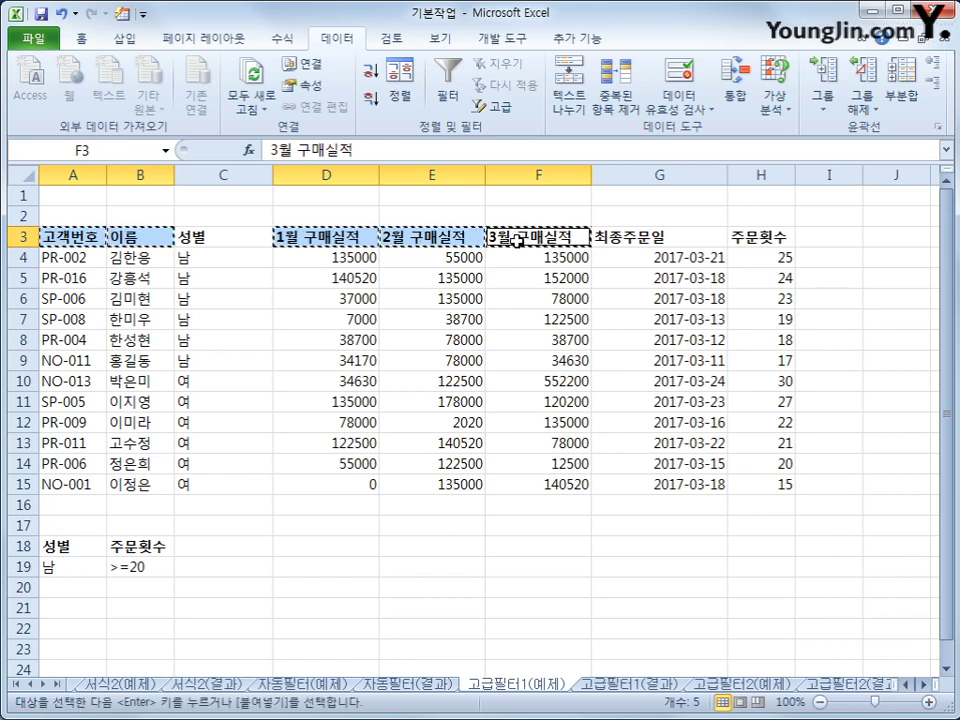
click(70, 622)
key(ctrl+v)
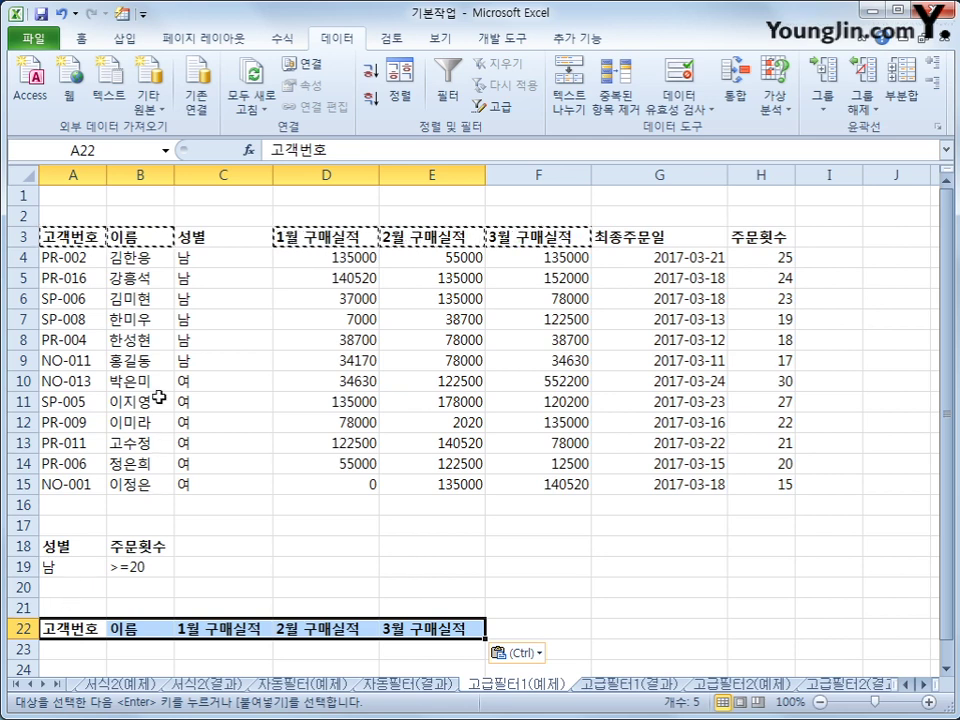
- Run an advanced filter on list A3:H15 with criteria range A18:B19, copying the results to A22:E22
click(155, 339)
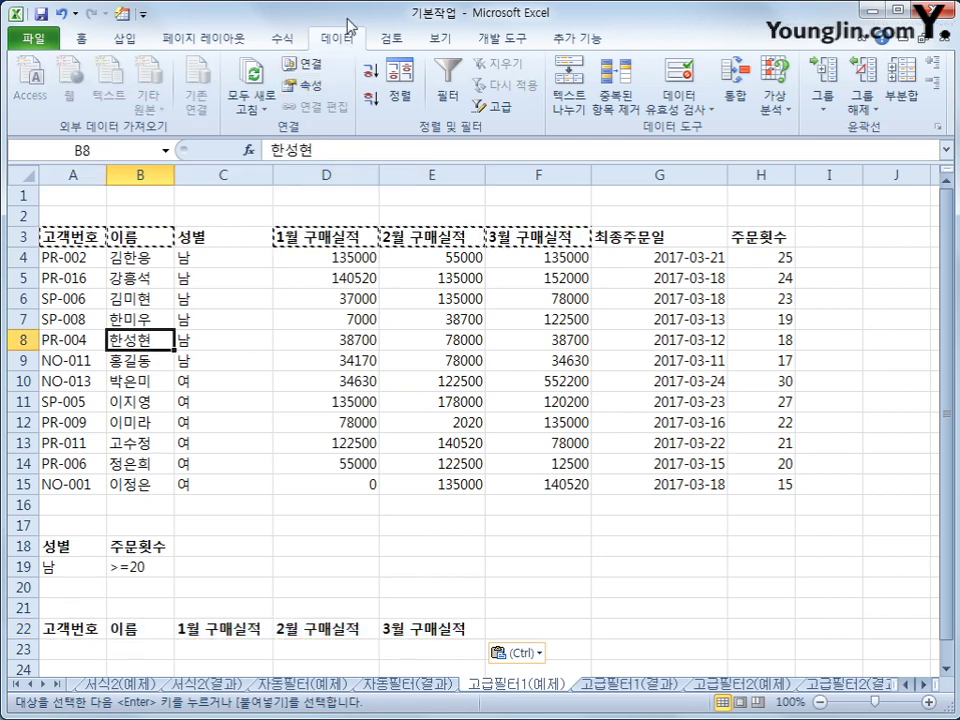
click(495, 106)
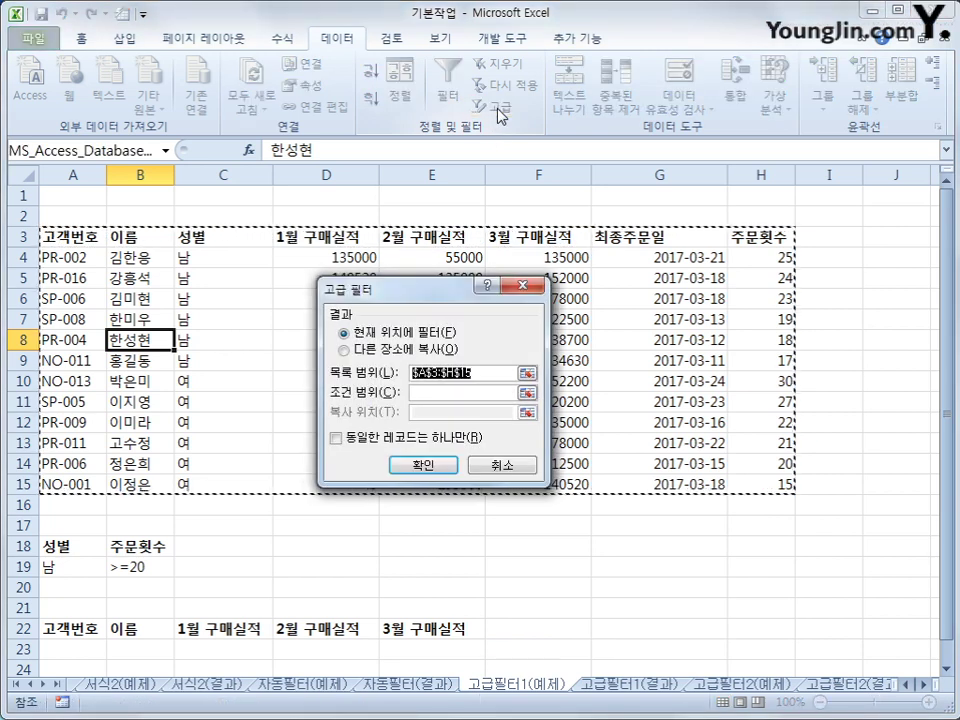
click(445, 393)
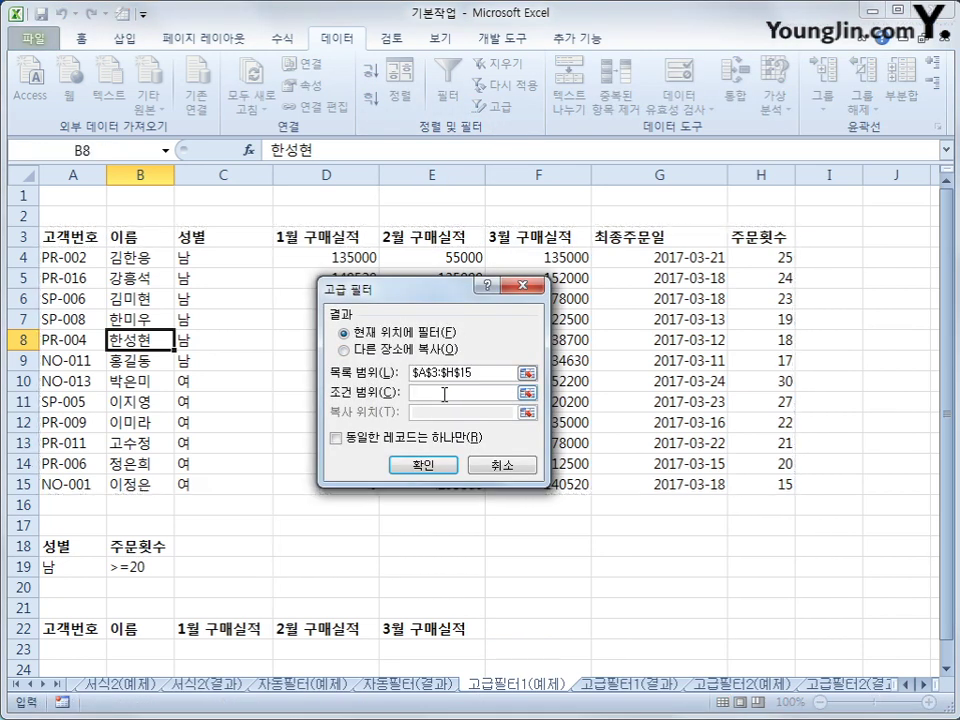
drag(88, 546, 133, 567)
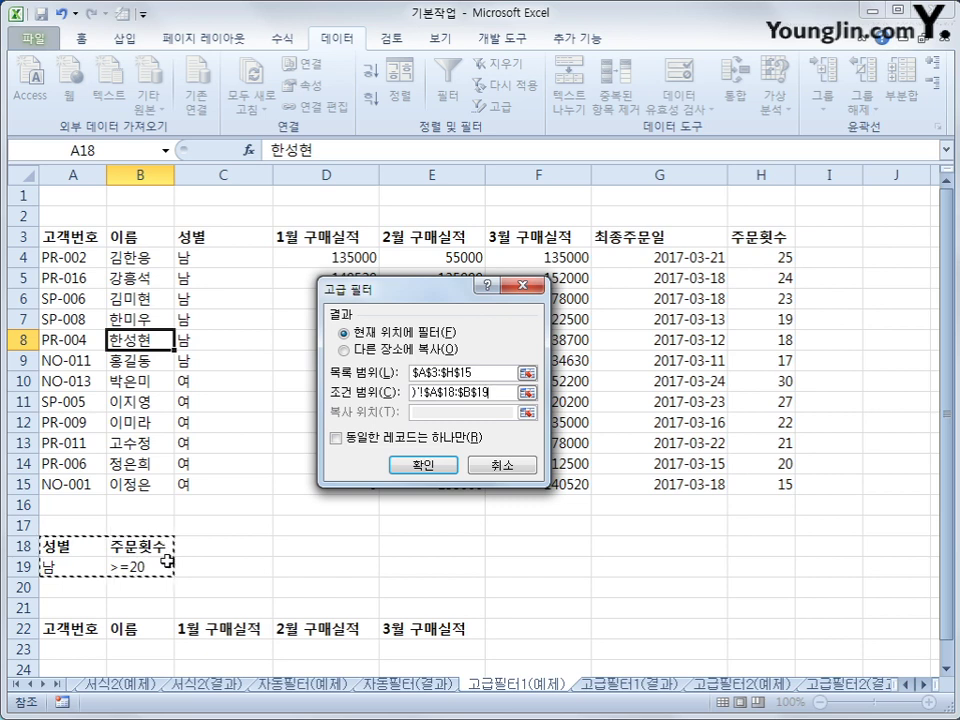
click(344, 349)
click(440, 412)
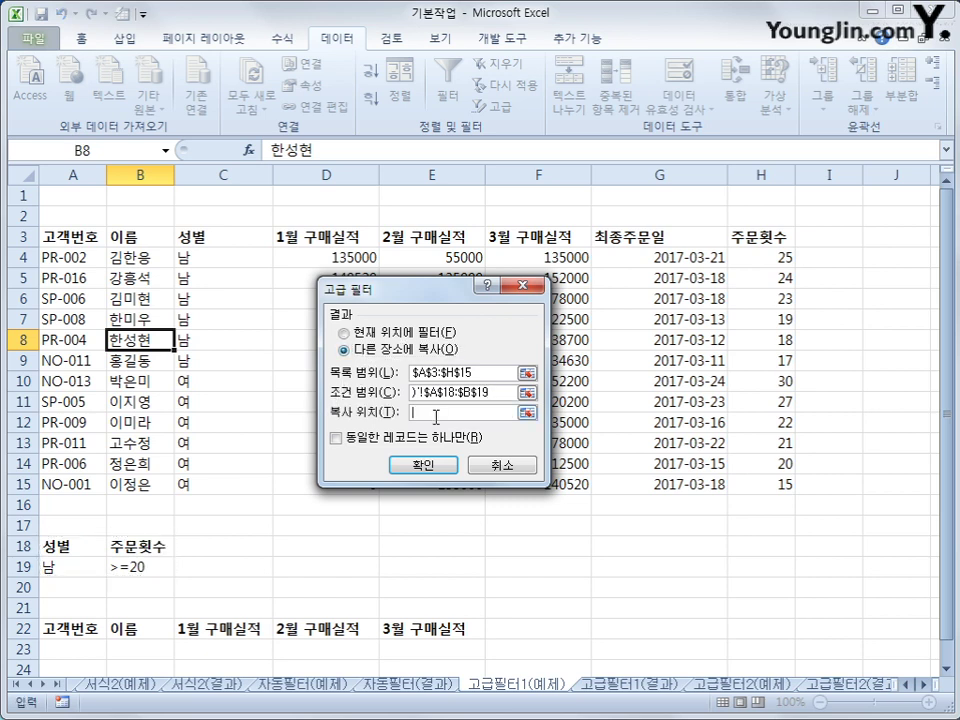
drag(93, 641, 421, 636)
scroll(553, 585, down, 2)
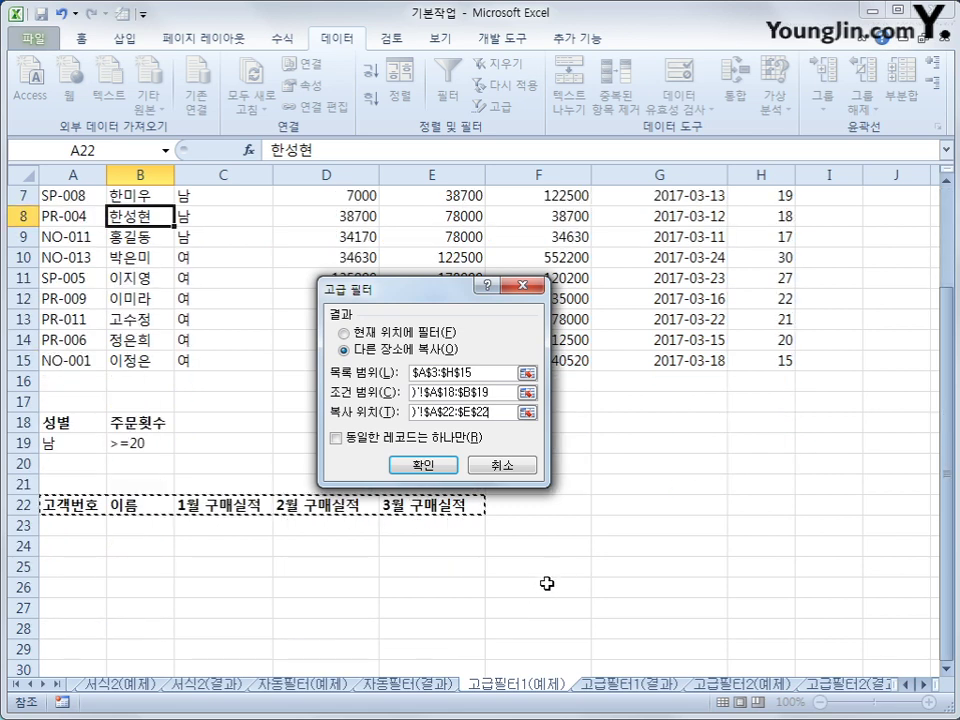
click(445, 466)
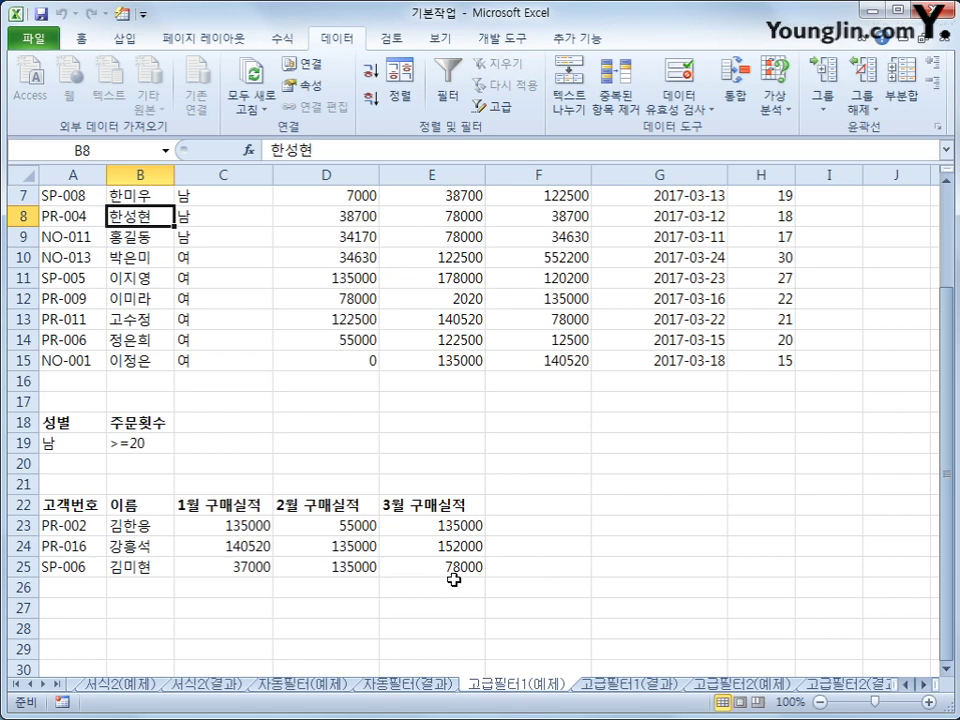
- Compare the filtered output on 고급필터1(예제) with the 고급필터1(결과) sheet
click(600, 686)
click(540, 685)
click(610, 686)
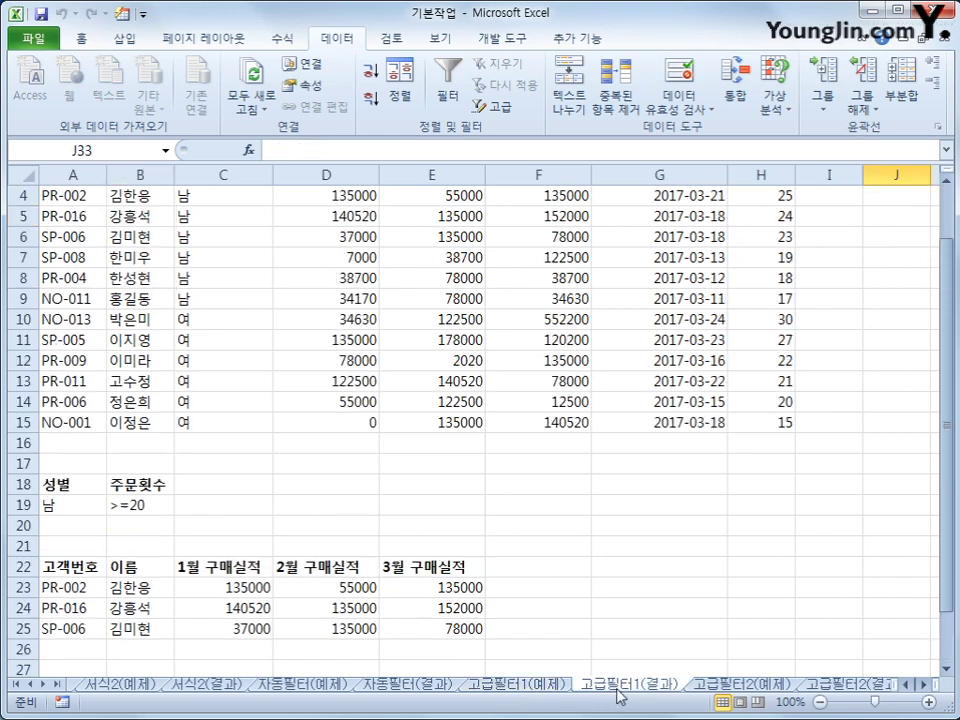
click(540, 685)
click(596, 686)
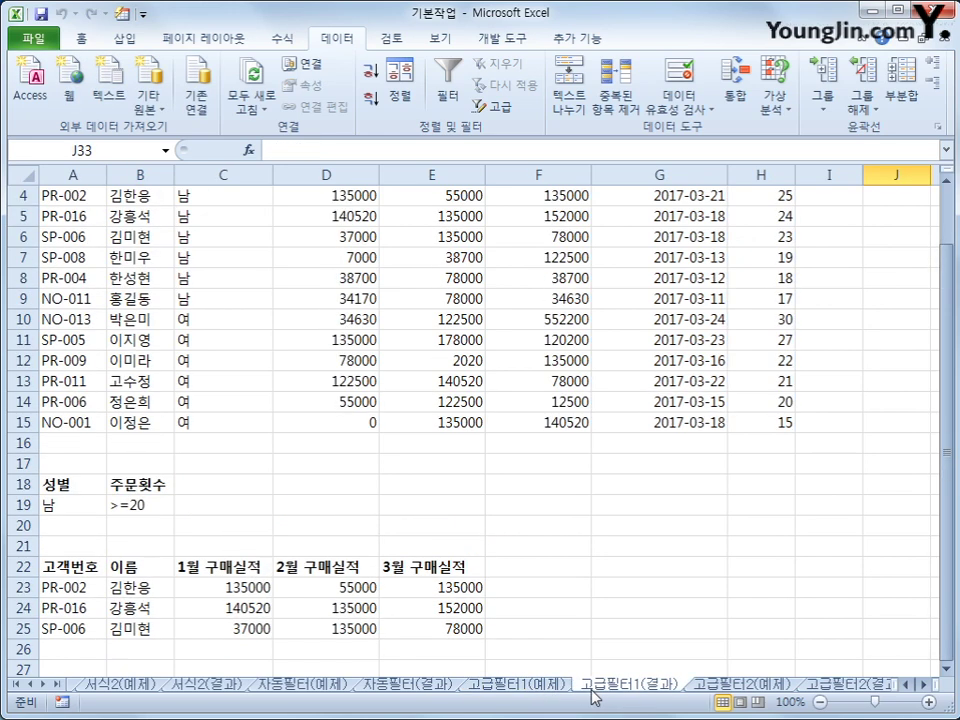
- On the 고급필터2(예제) sheet, copy the 소속 header and its K-P value from A3 and A9 to A20 as filter criteria
click(754, 686)
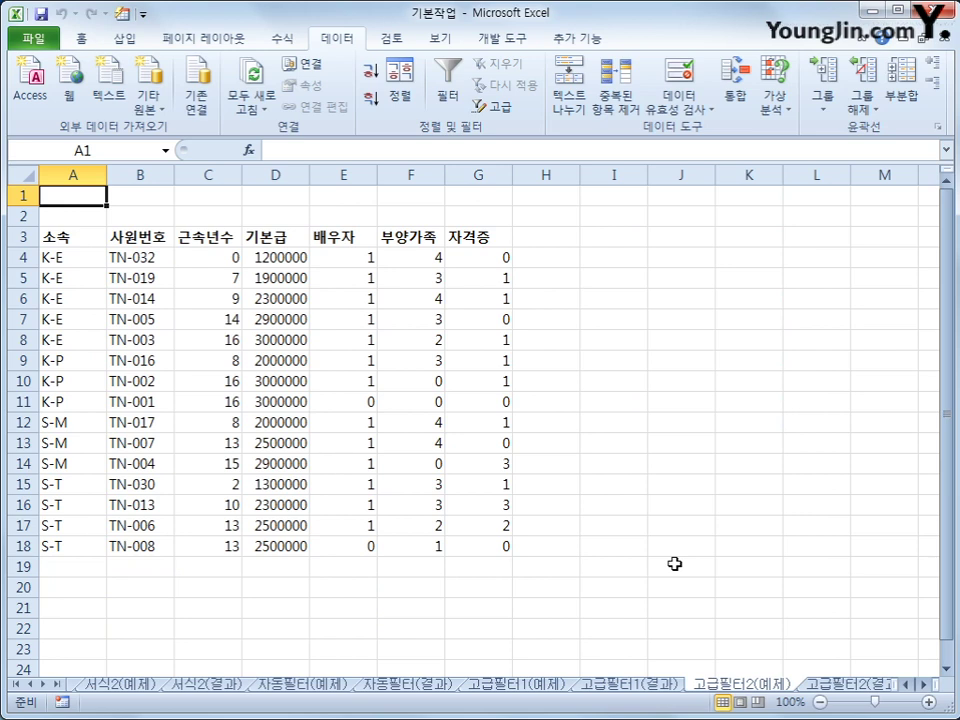
click(69, 237)
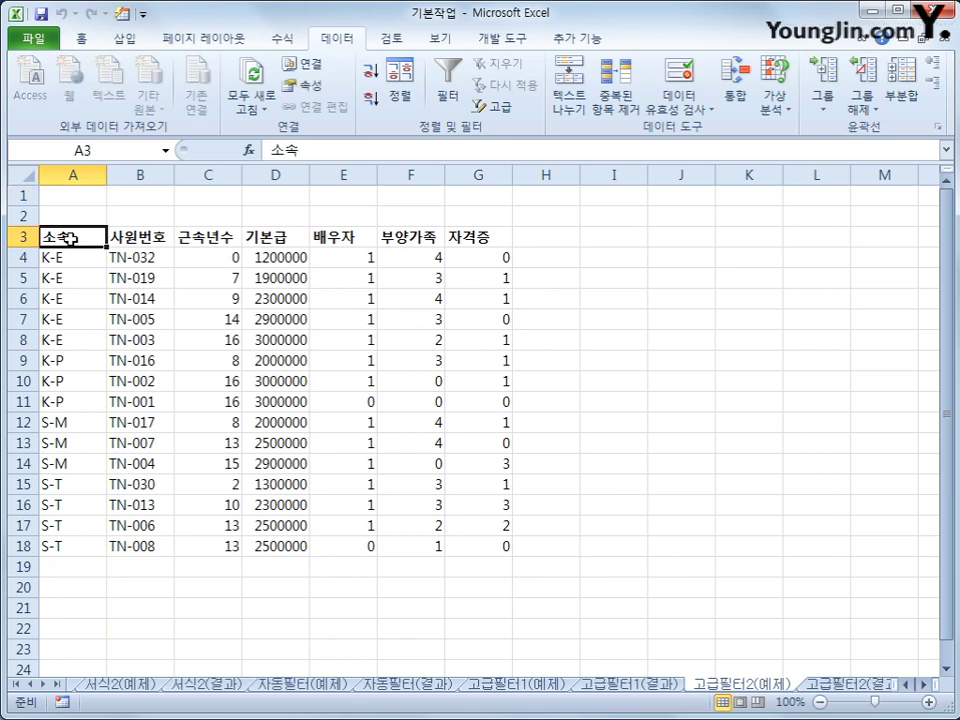
ctrl+click(69, 366)
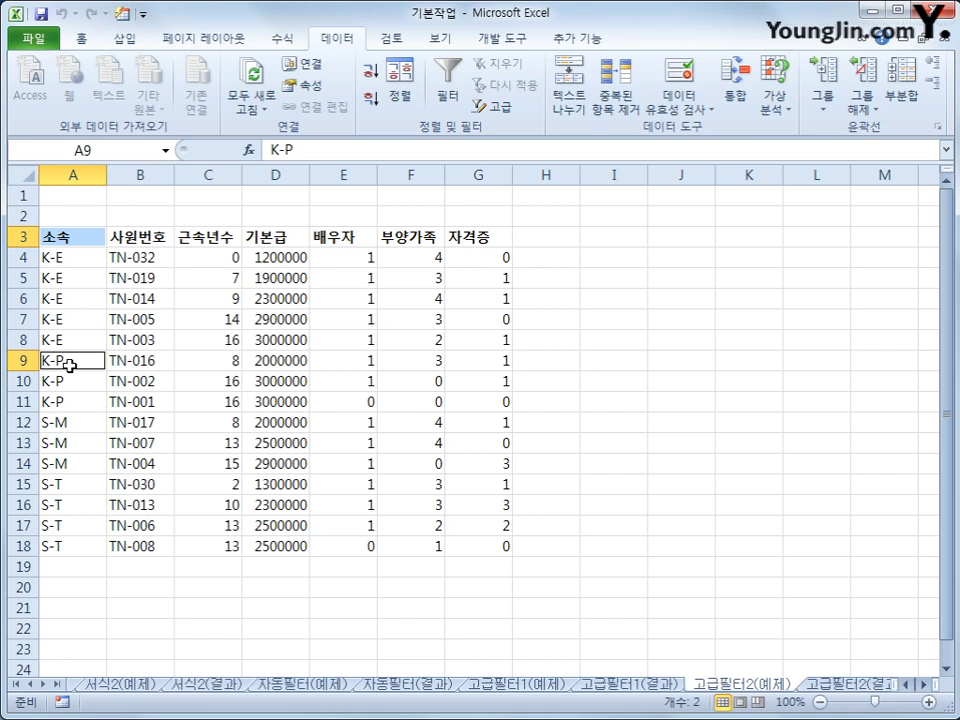
key(ctrl+c)
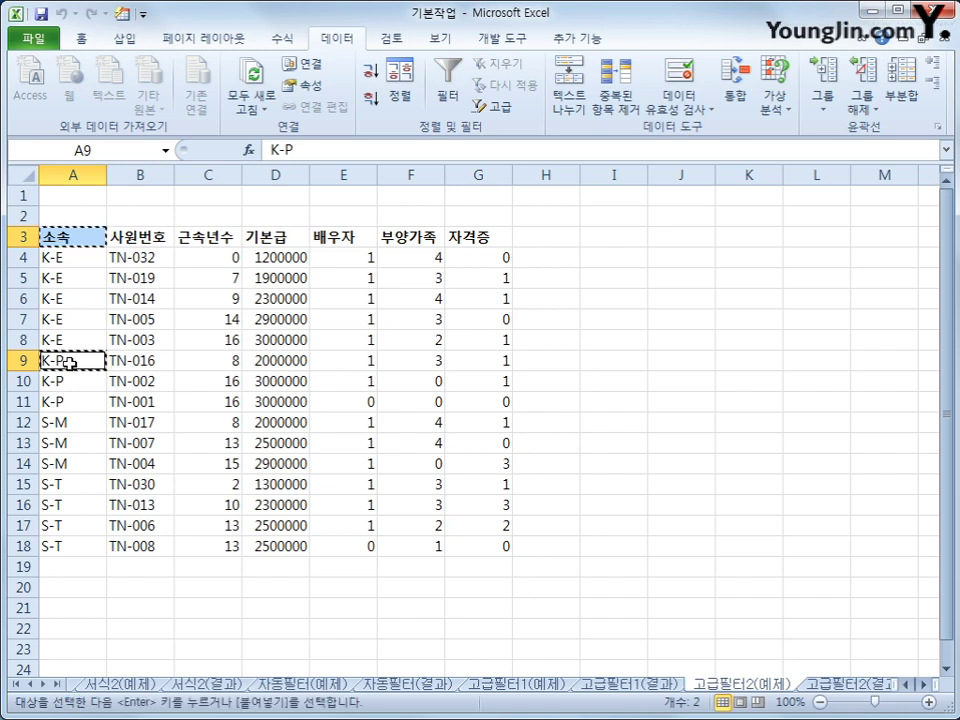
click(77, 591)
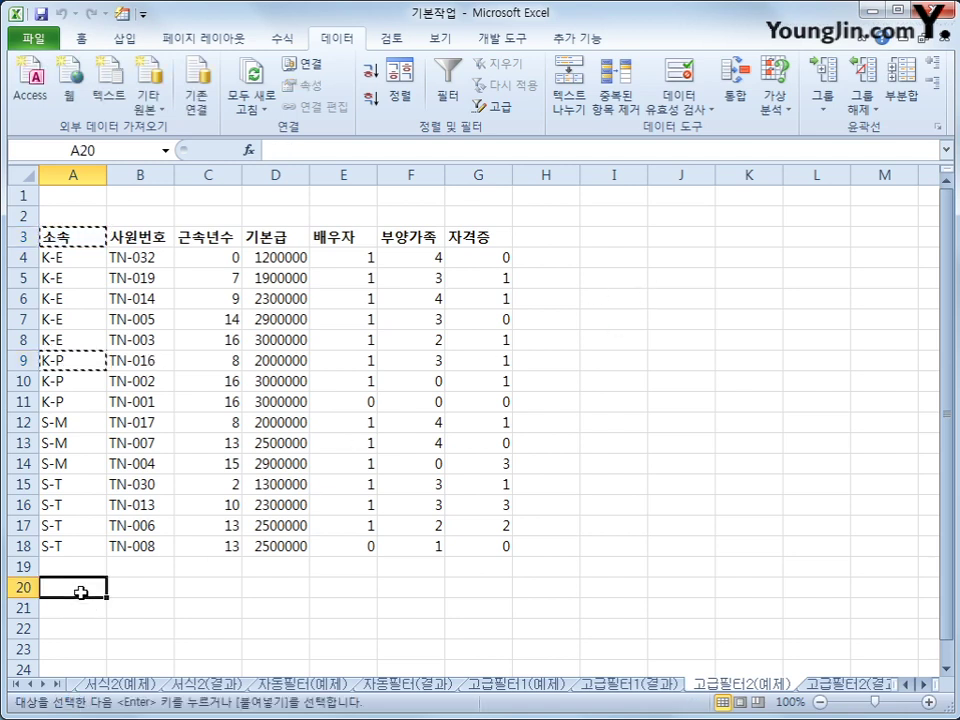
key(ctrl+v)
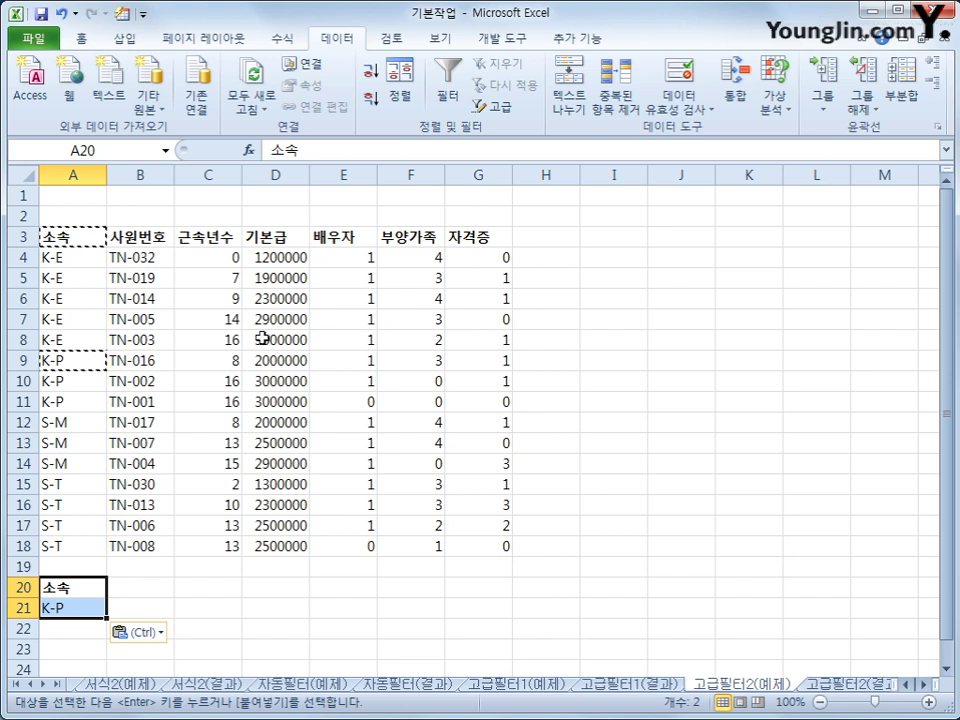
- Copy the 부양가족 header from F3 to B20 and enter 4 in B22 as an OR condition
click(427, 242)
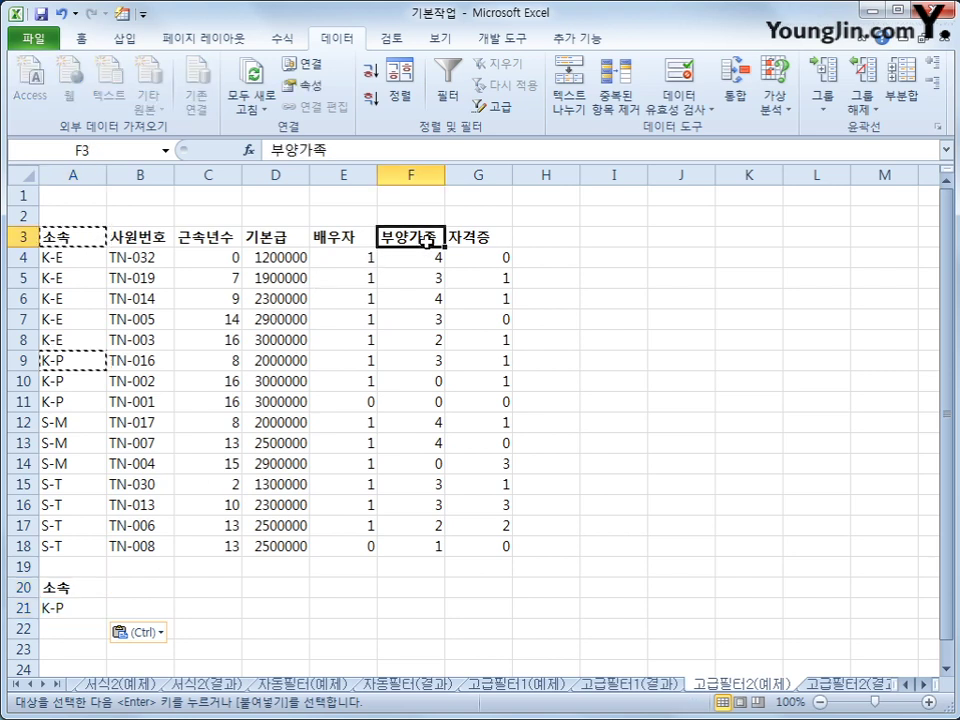
key(ctrl+c)
click(150, 590)
key(ctrl+v)
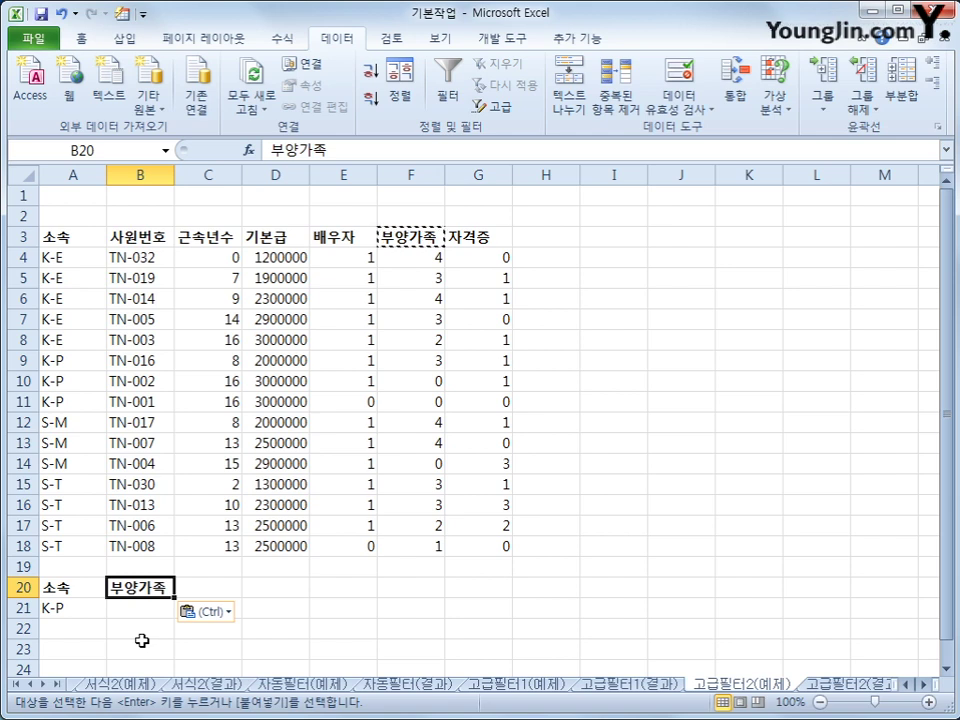
click(144, 631)
text(4)
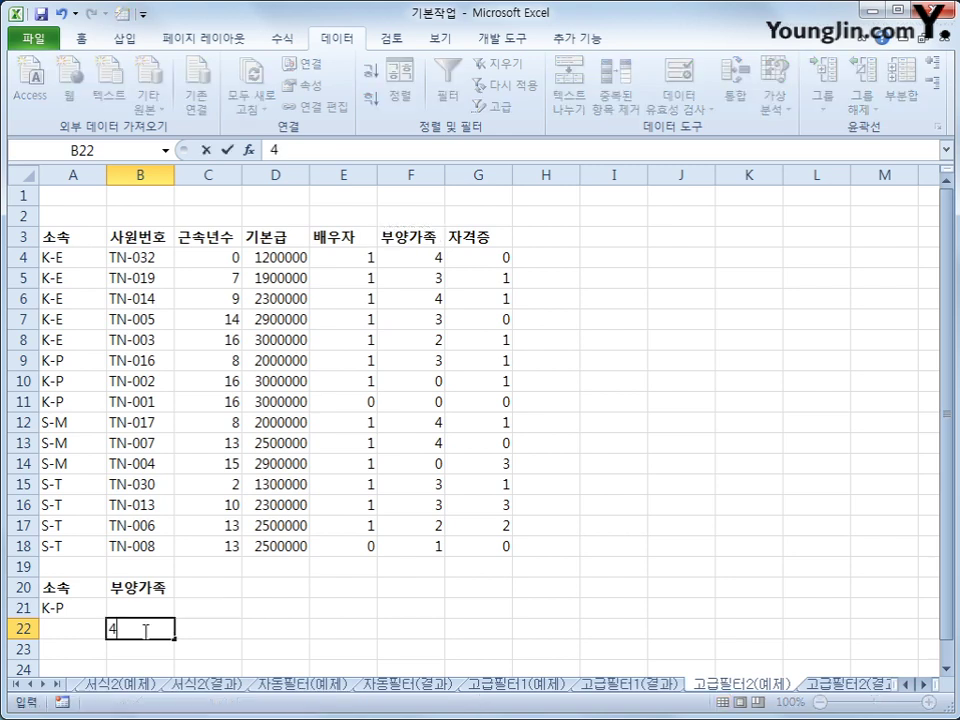
click(246, 641)
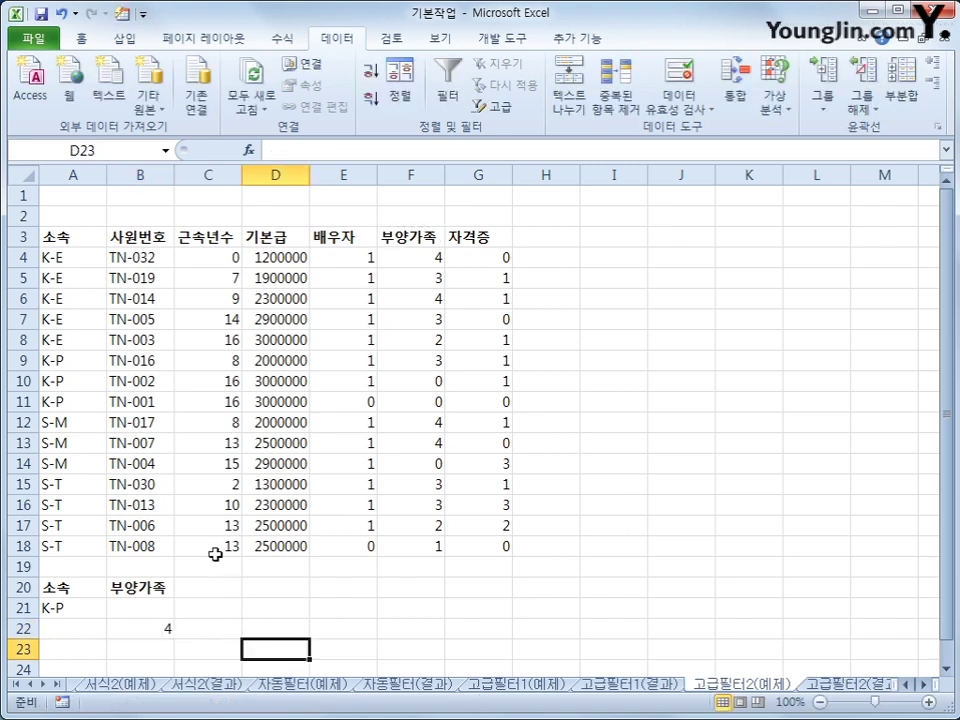
- Copy the 소속, 사원번호 and 근속년수 headers from row 3 to A25 as output headings
click(63, 237)
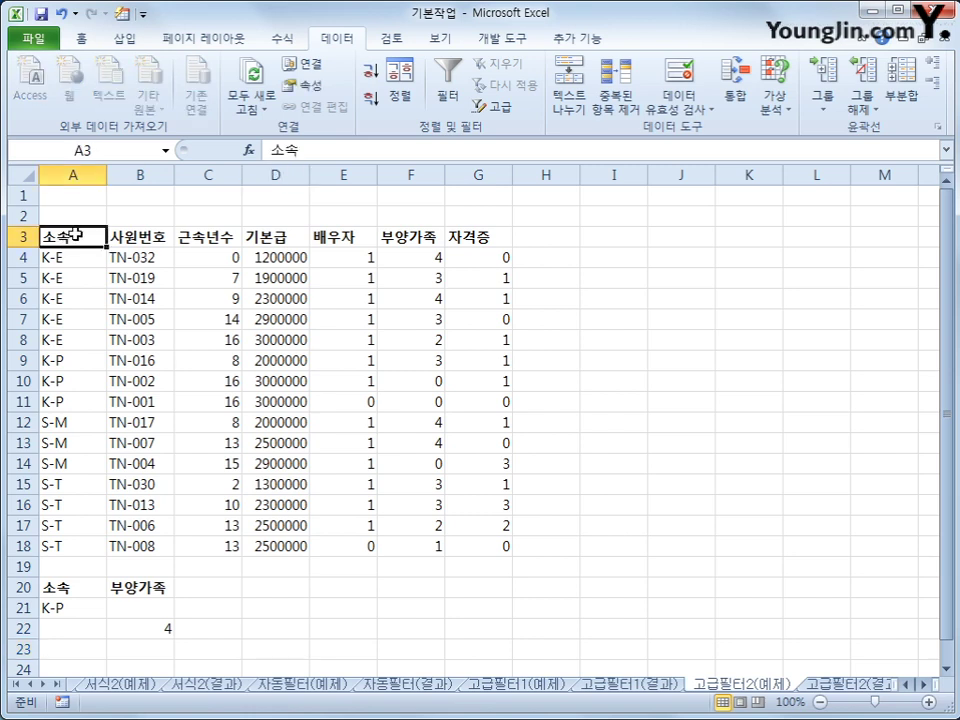
ctrl+click(132, 238)
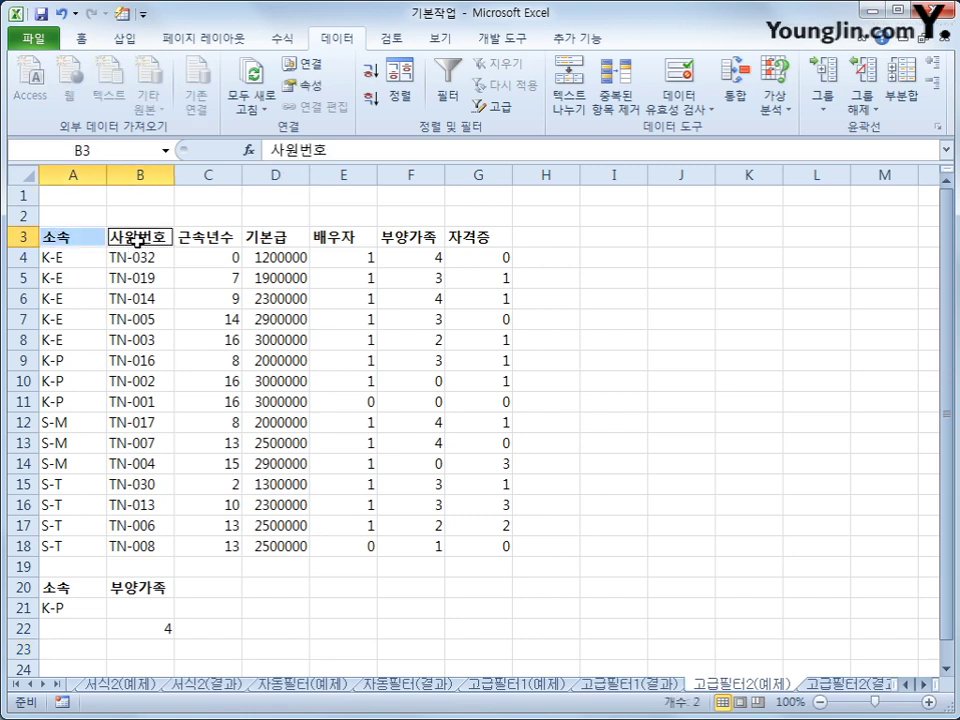
ctrl+click(222, 237)
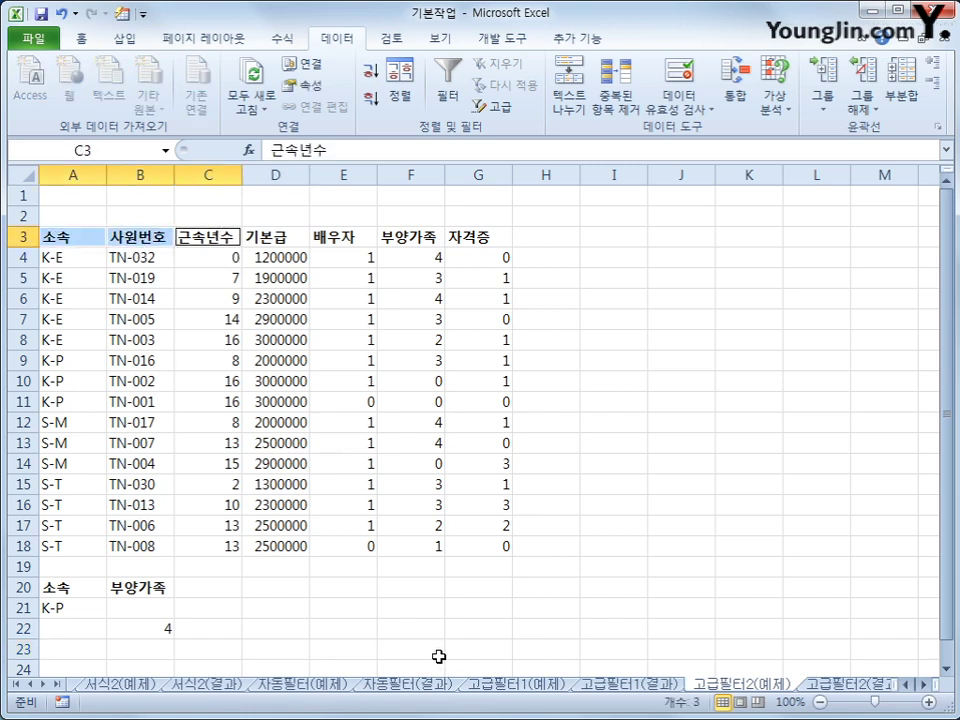
key(ctrl+c)
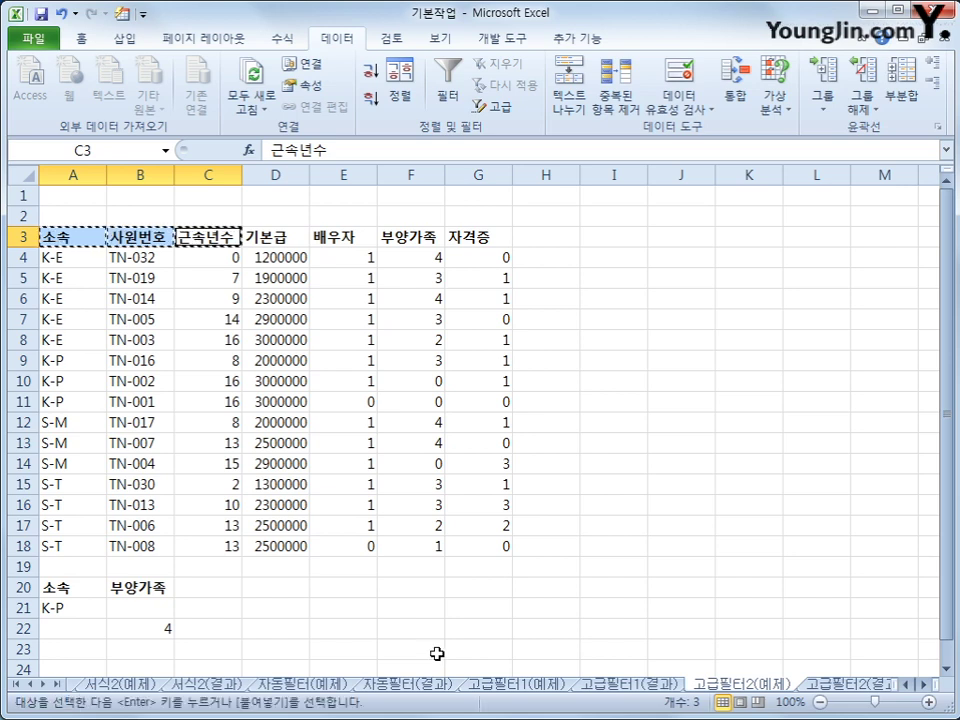
scroll(88, 661, down, 1)
click(47, 631)
key(ctrl+v)
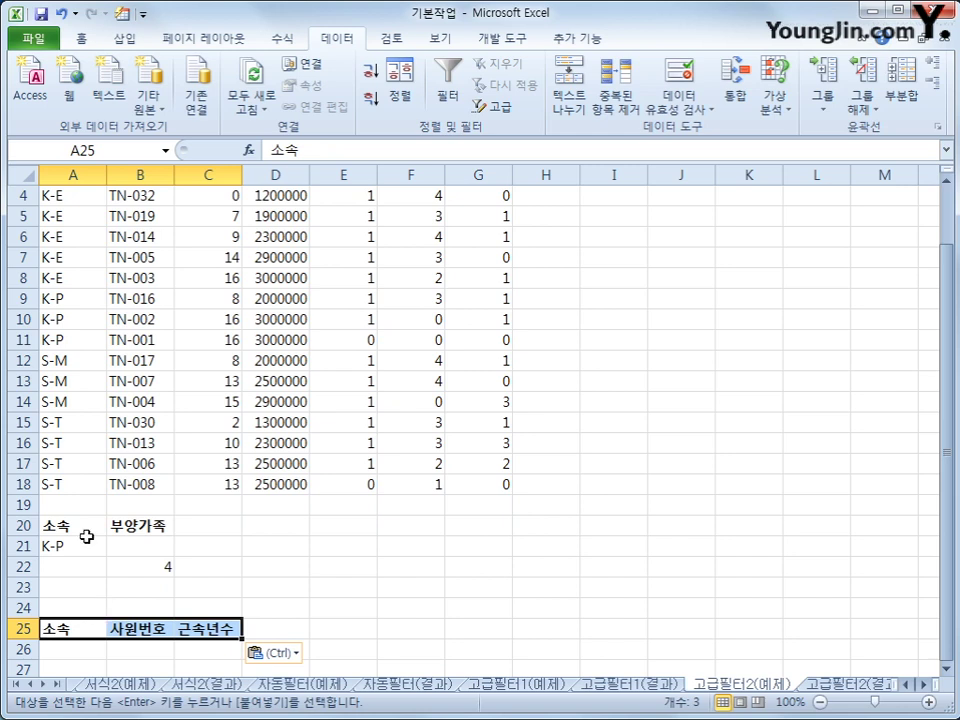
- Check the criteria values in A21:B22 and the output headings in A25:C25
drag(80, 530, 138, 568)
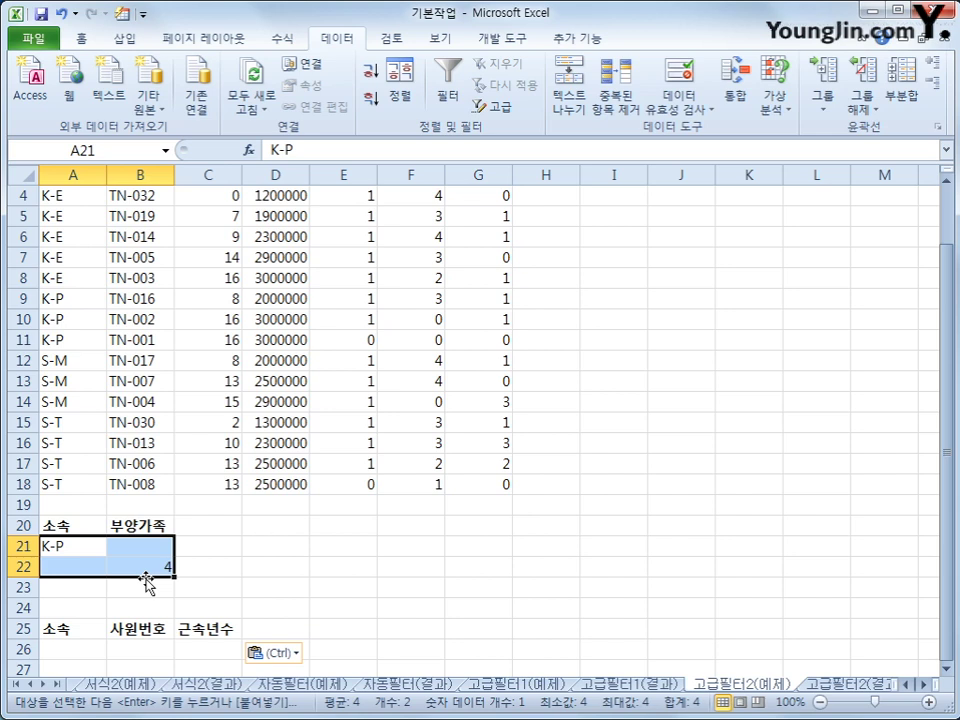
click(88, 630)
click(140, 628)
click(201, 628)
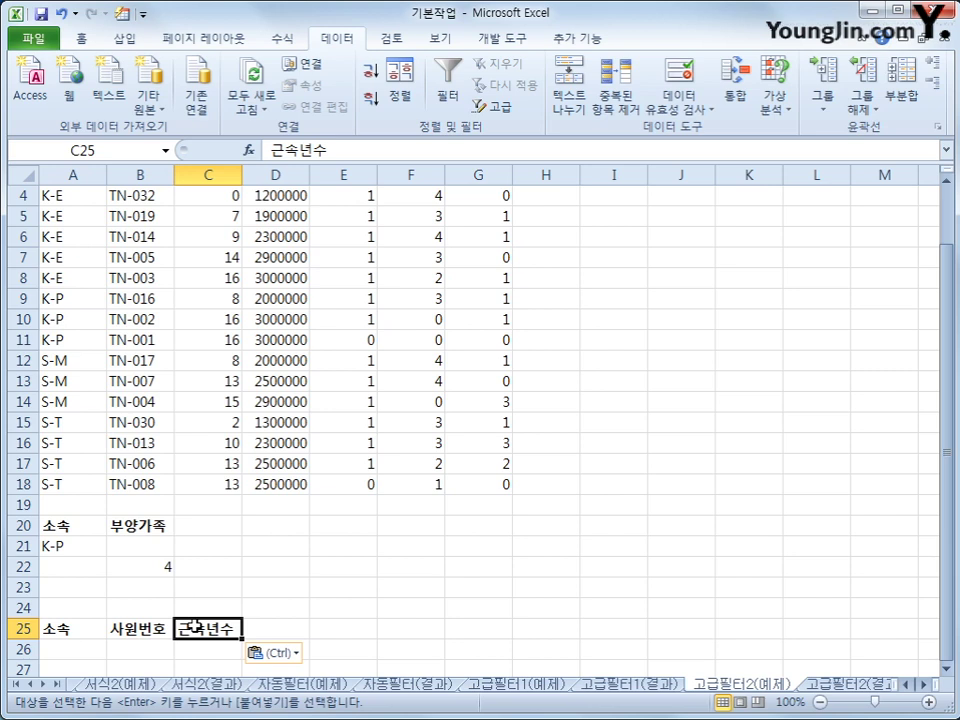
- Start an advanced filter on the employee list A3:G18 and set A20:B22 as the criteria range
scroll(197, 625, up, 1)
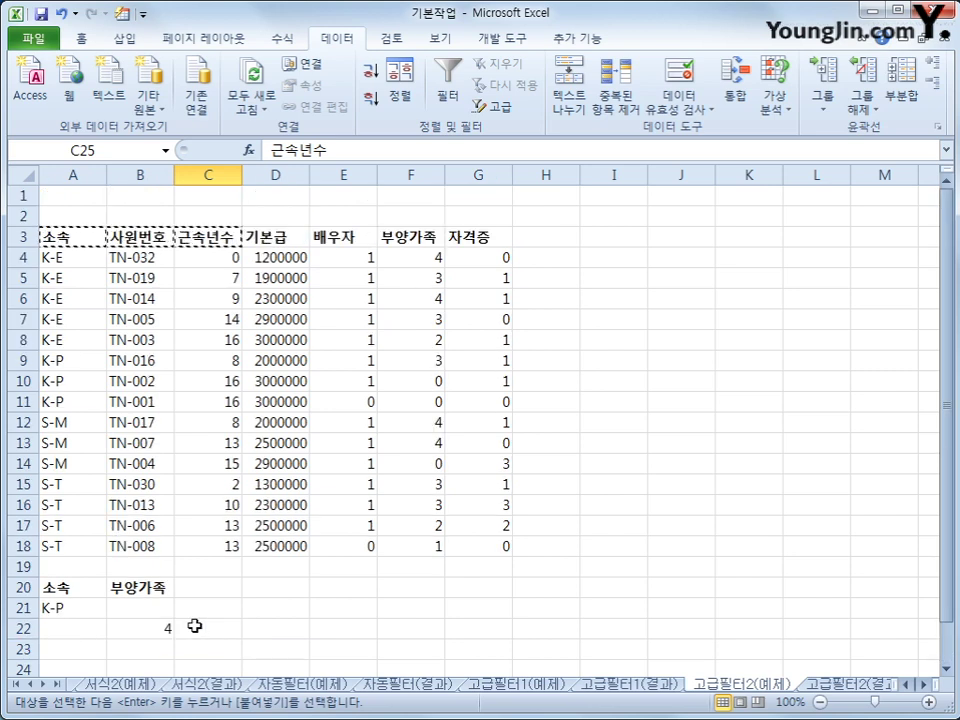
click(158, 339)
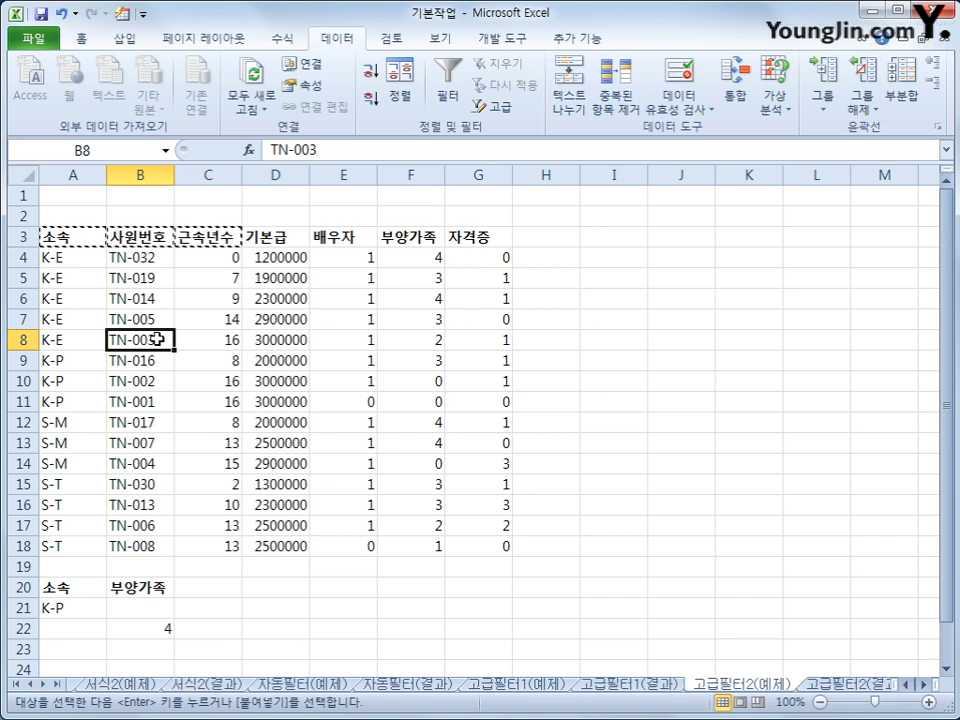
click(493, 108)
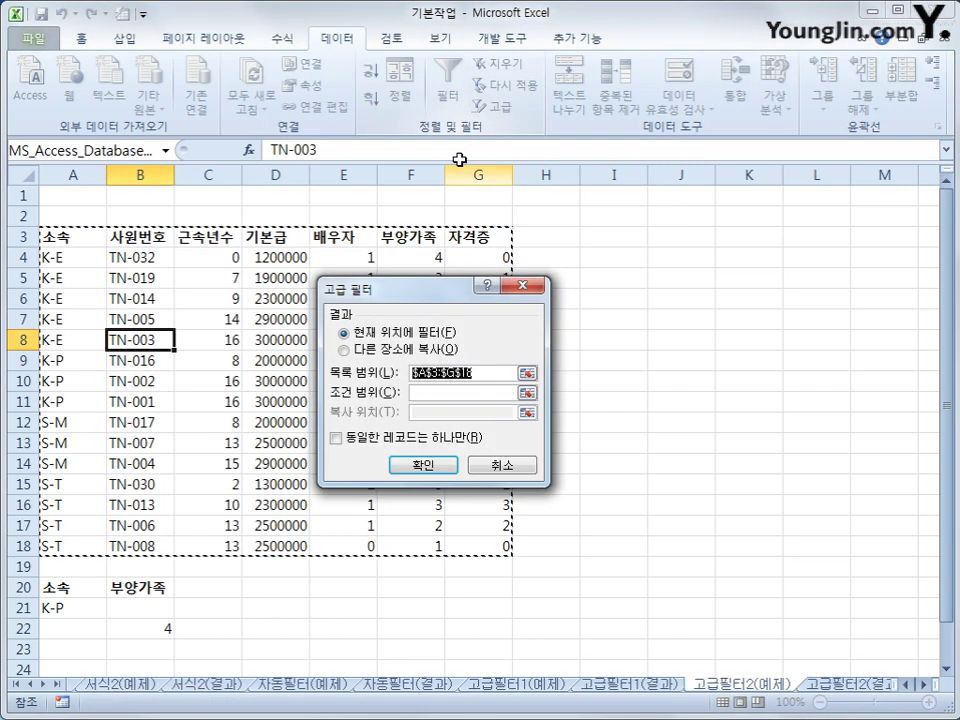
click(443, 392)
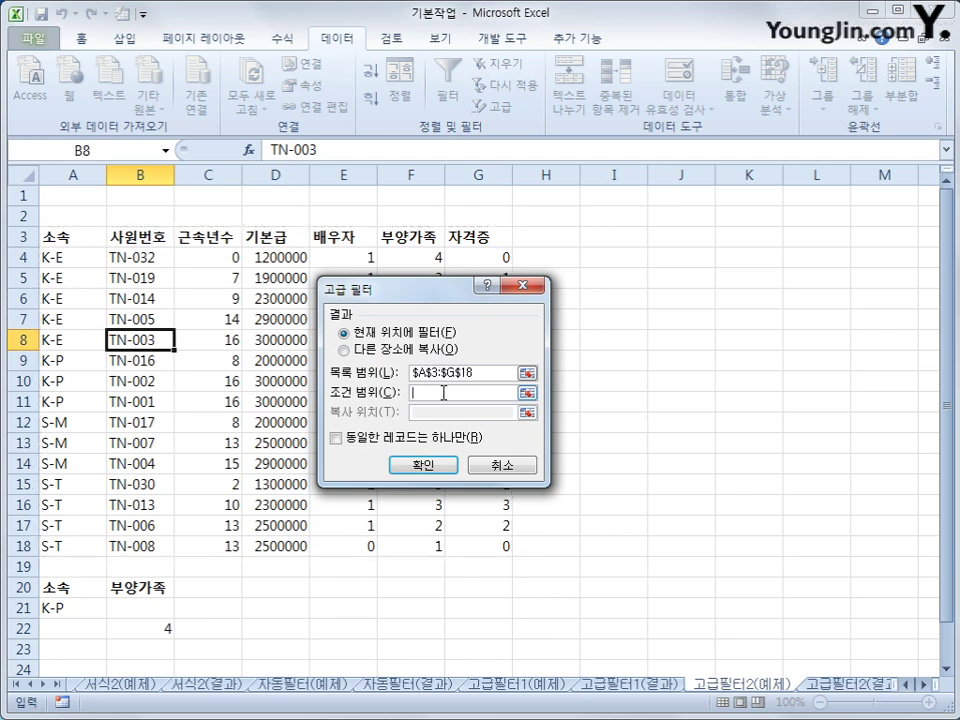
drag(91, 580, 122, 632)
- Set the advanced filter to copy its results to the output headings in A25:C25 and run it
click(345, 349)
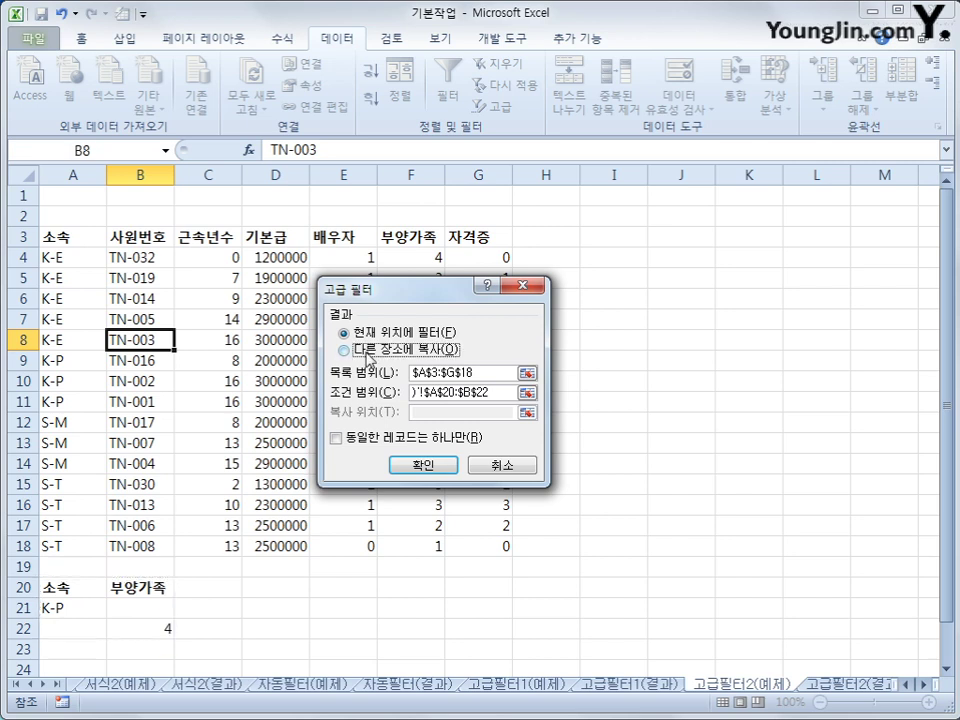
click(440, 411)
scroll(200, 500, down, 2)
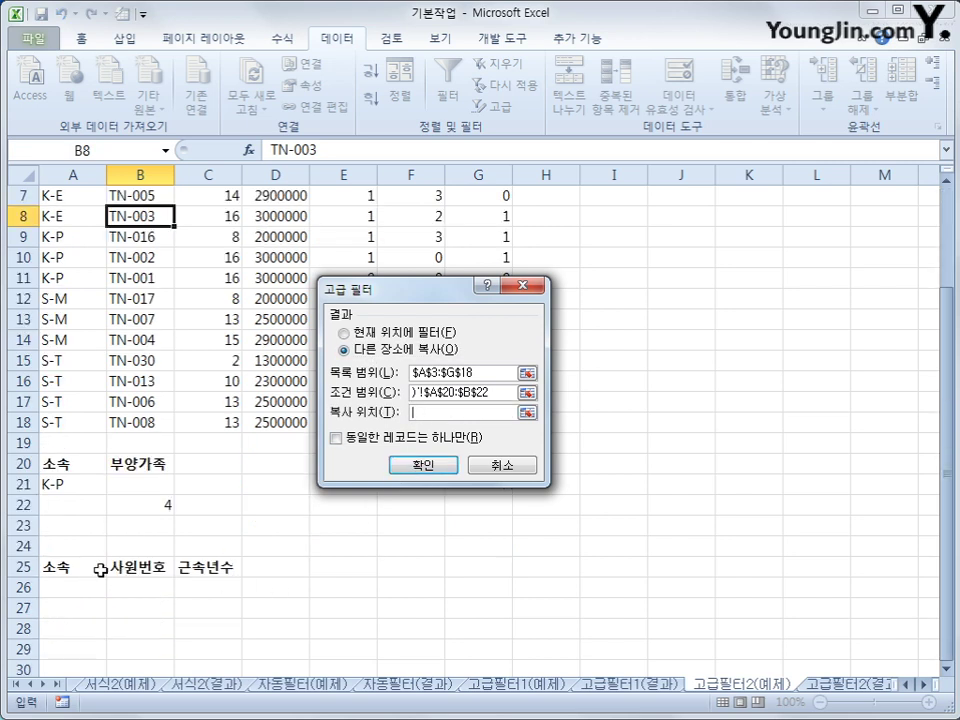
drag(60, 566, 193, 563)
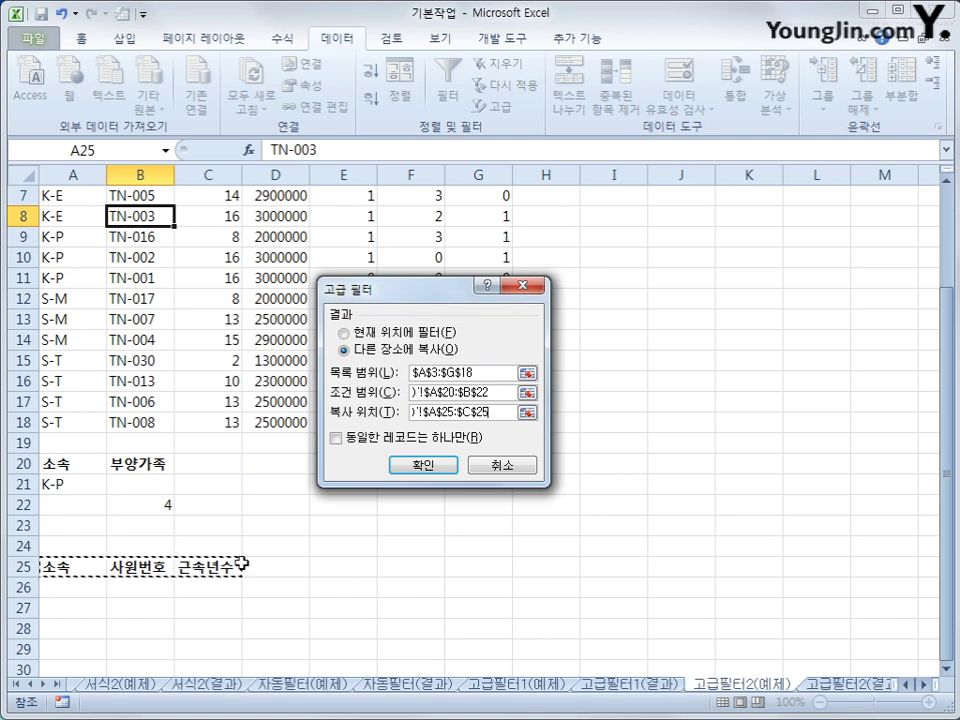
click(427, 472)
- Check the extracted rows below row 25 and compare them with the answer on the 고급필터2(결과) sheet
scroll(427, 477, down, 2)
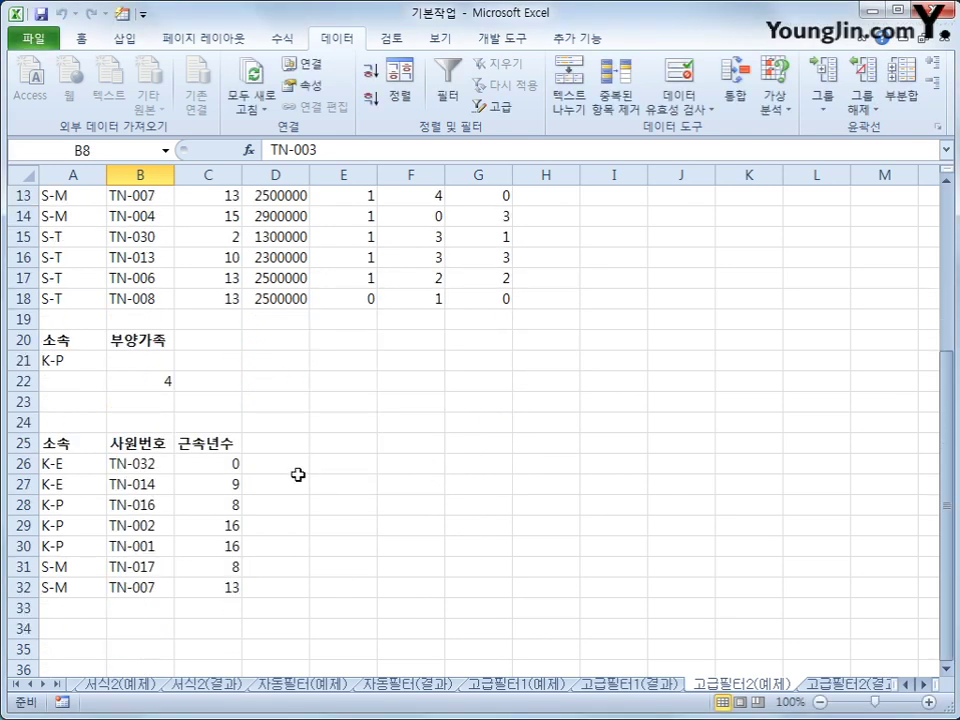
drag(208, 463, 231, 585)
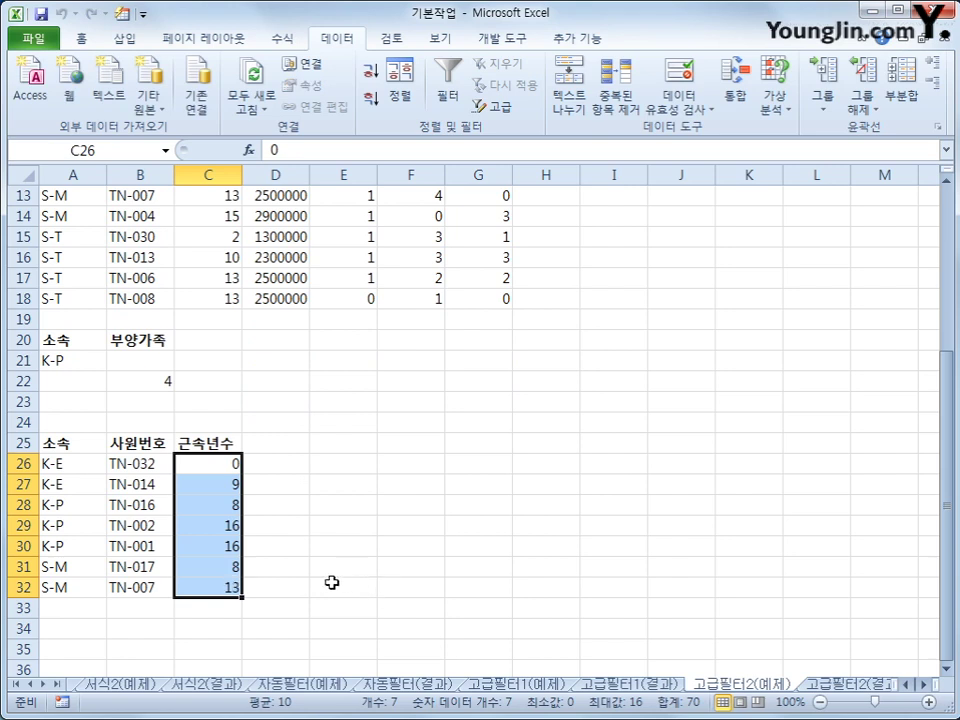
click(864, 686)
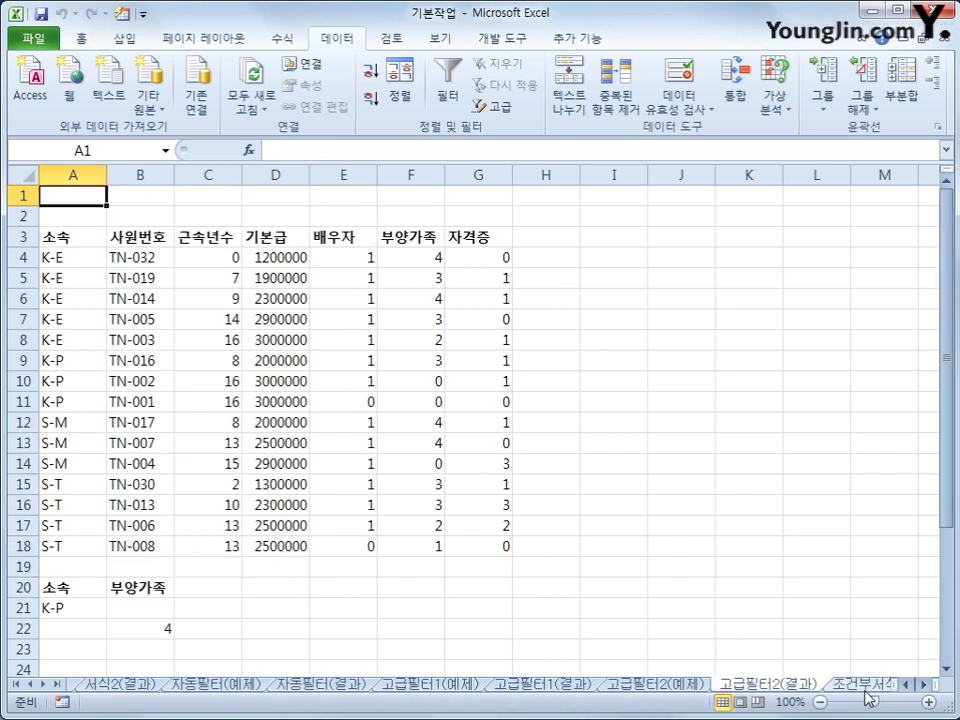
scroll(632, 652, down, 3)
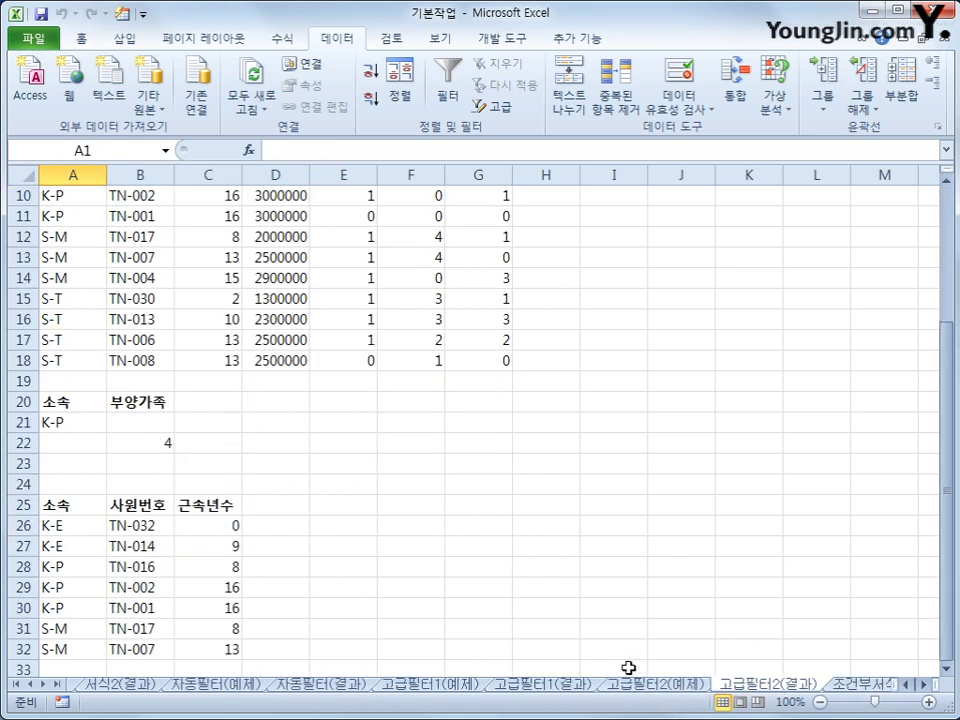
click(658, 685)
click(718, 688)
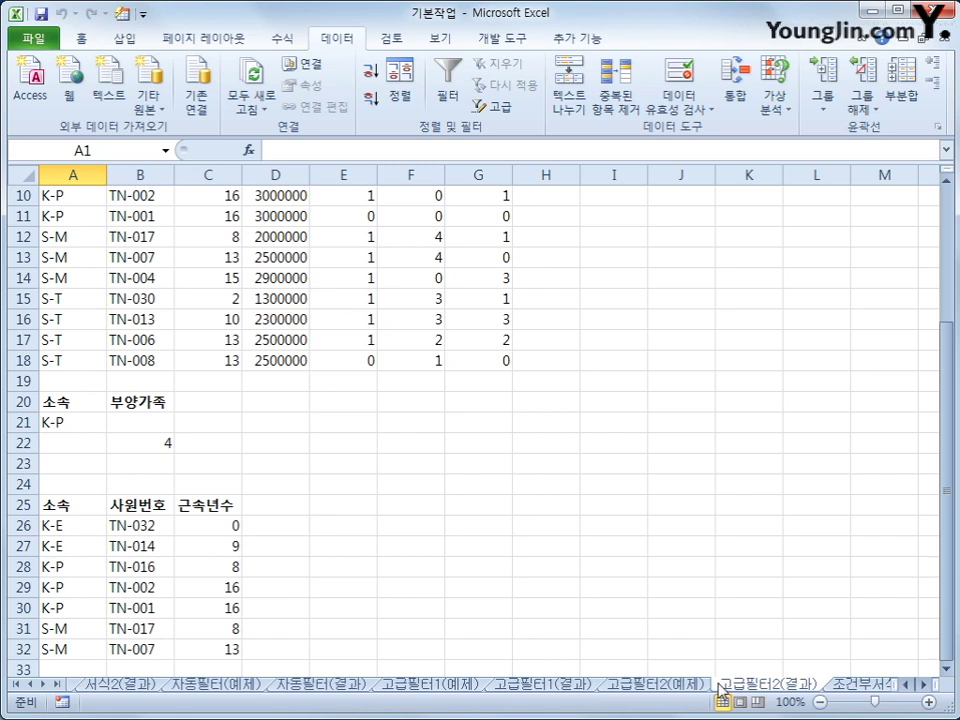